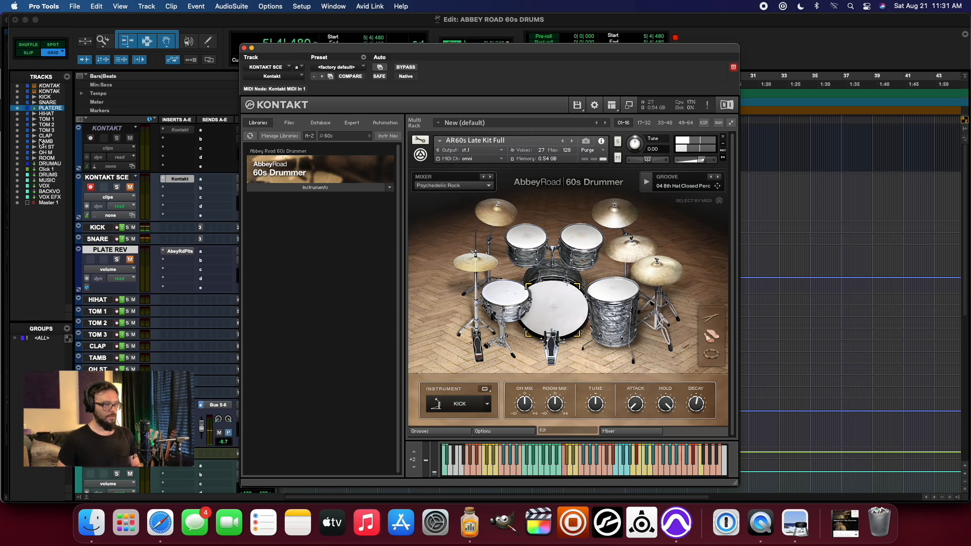
Raise the OH M and ROOM bus faders in the drum kit's mixer.
left_click(631, 431)
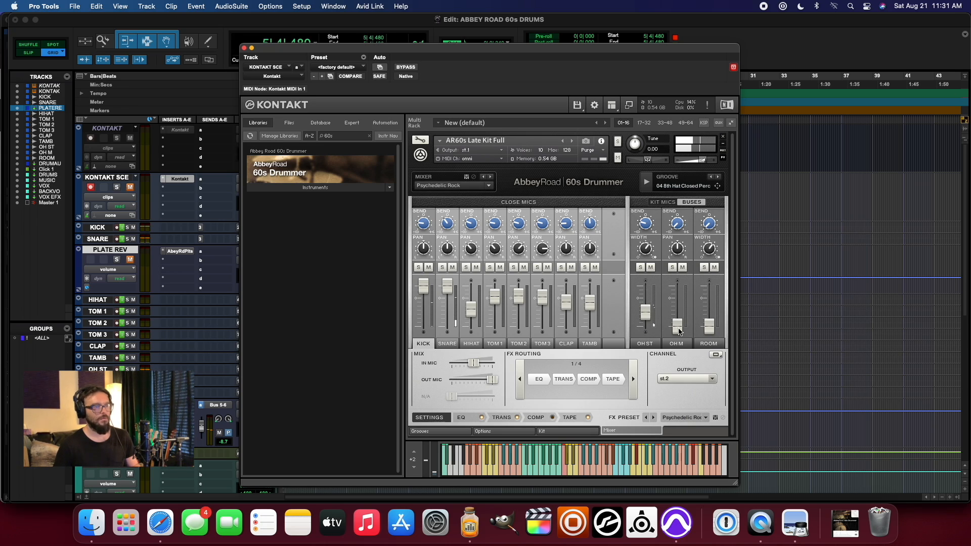
left_click_drag(682, 324, 710, 289)
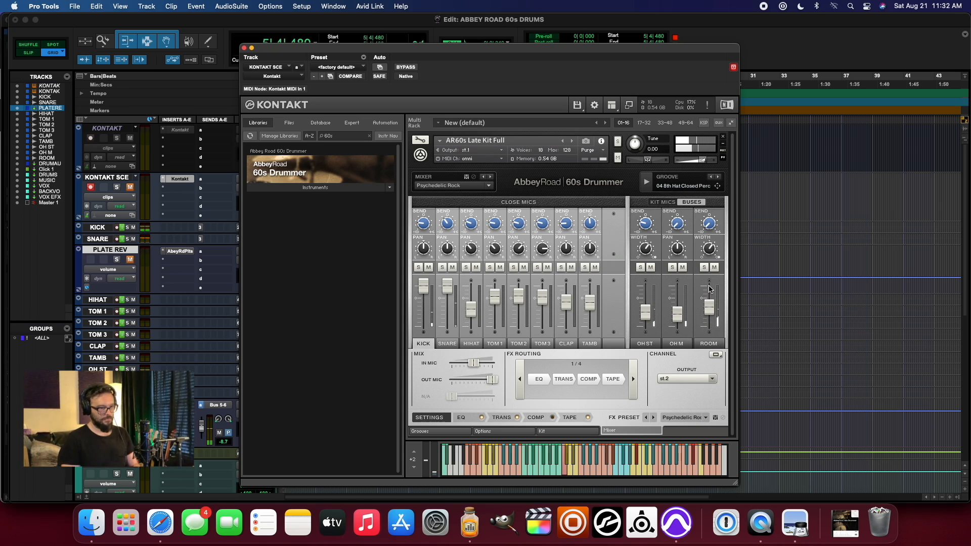
left_click(645, 344)
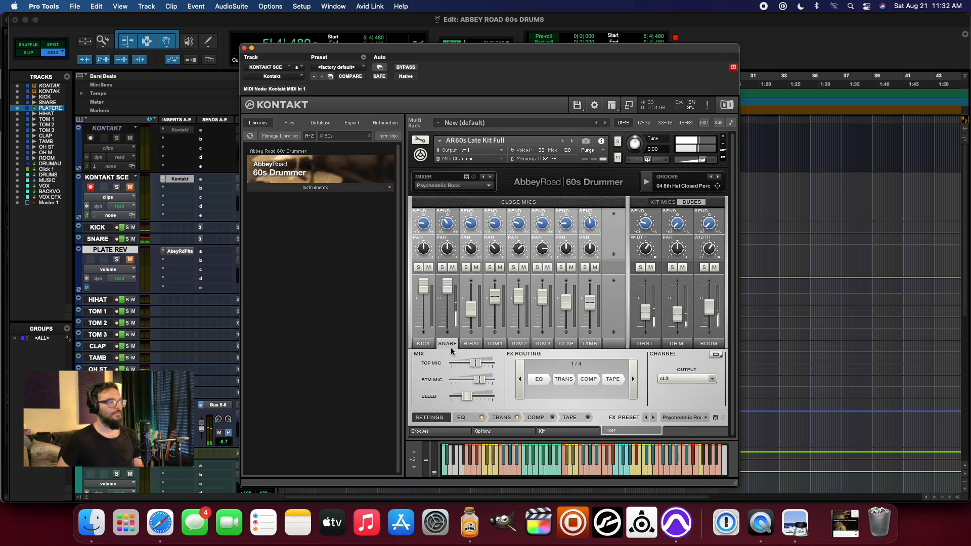
In the MIDI mapping options, try the Halfway L/R snare articulation for note C1 and set it to Center L/R.
left_click(504, 431)
left_click(597, 310)
left_click(587, 350)
left_click(600, 309)
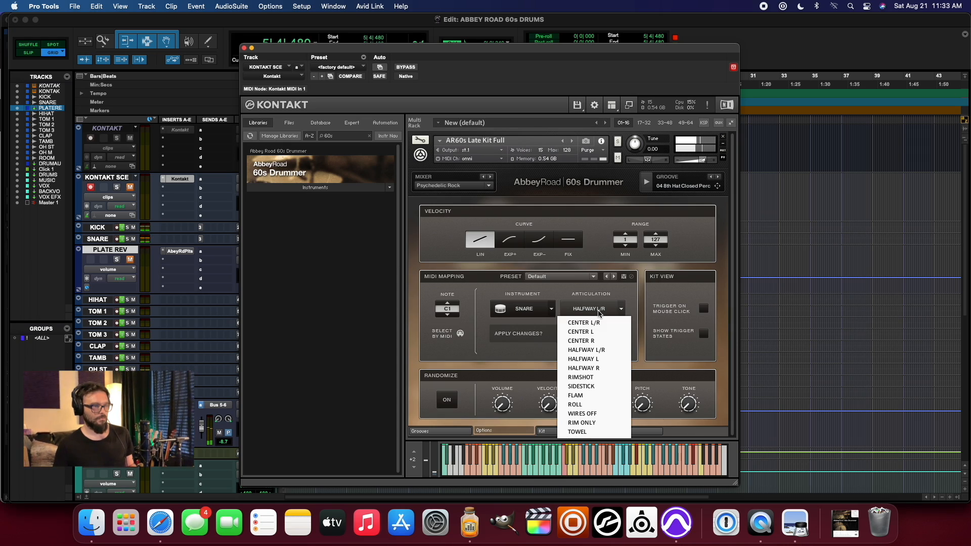
left_click(584, 322)
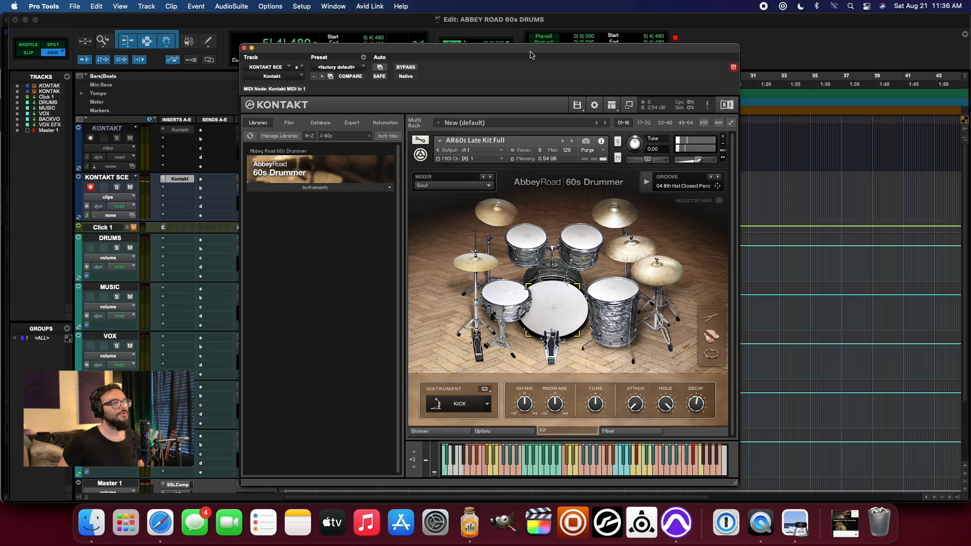
Move the Kontakt window slightly, select the hi-hat in the kit view and lower its OH Mix.
left_click_drag(527, 50, 521, 50)
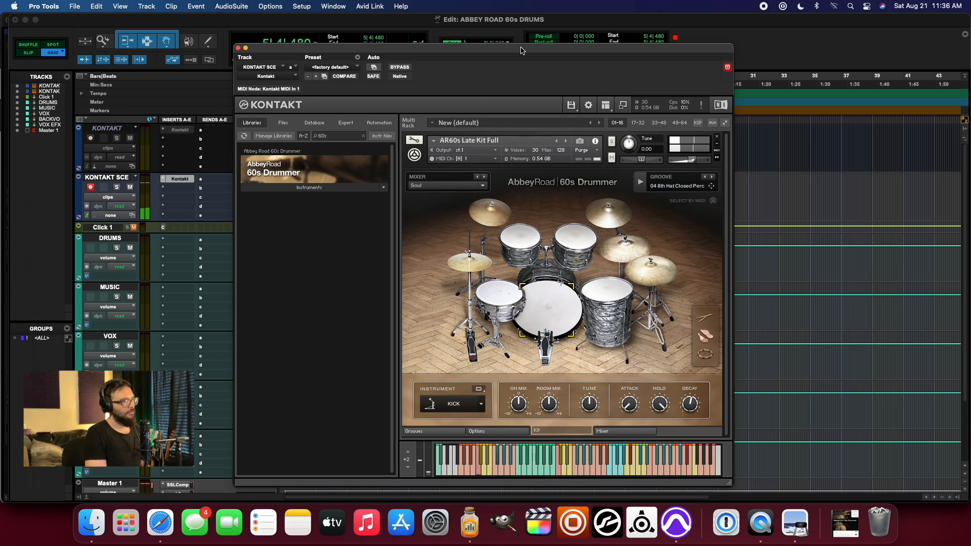
left_click(460, 283)
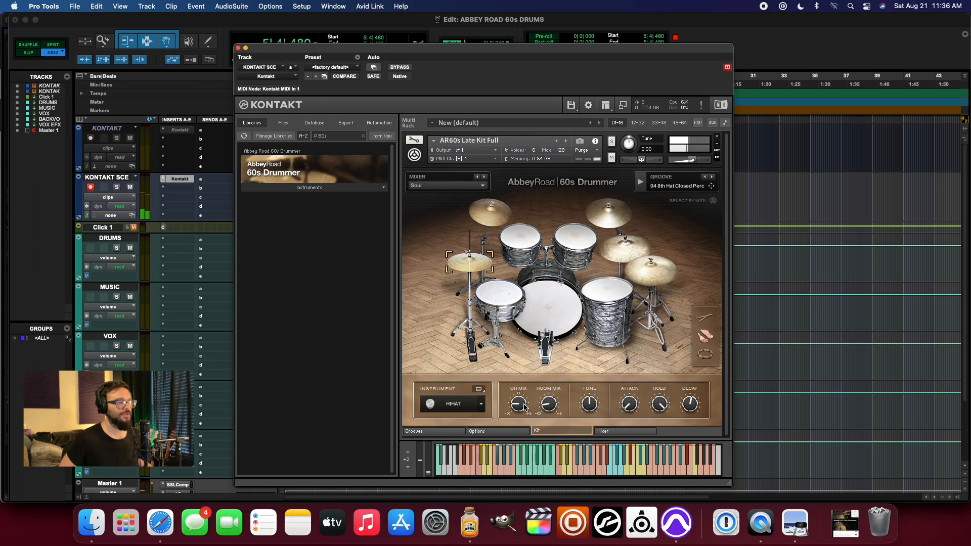
left_click_drag(523, 404, 524, 408)
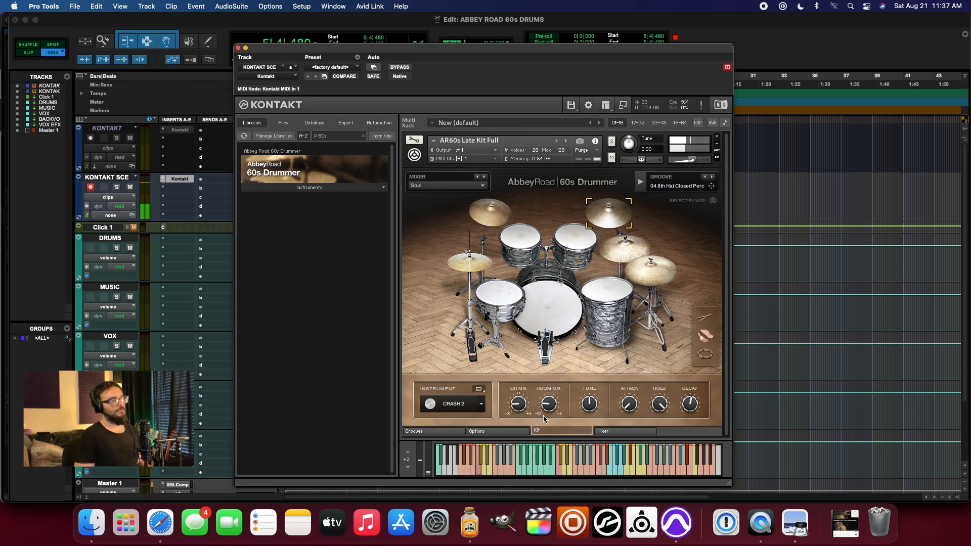
Look over the mixer and grooves pages, and select crash 1 and the snare in the kit view.
left_click(626, 431)
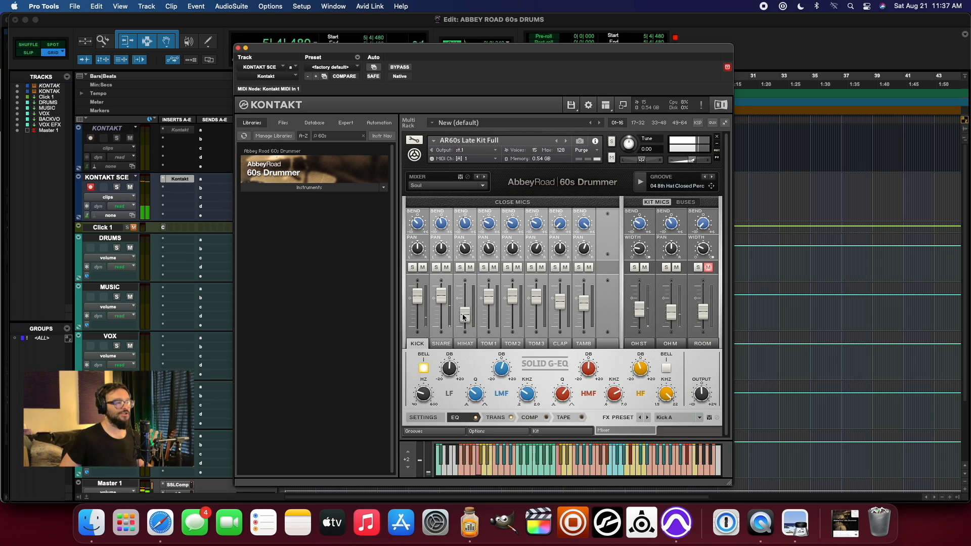
left_click(430, 431)
left_click(559, 431)
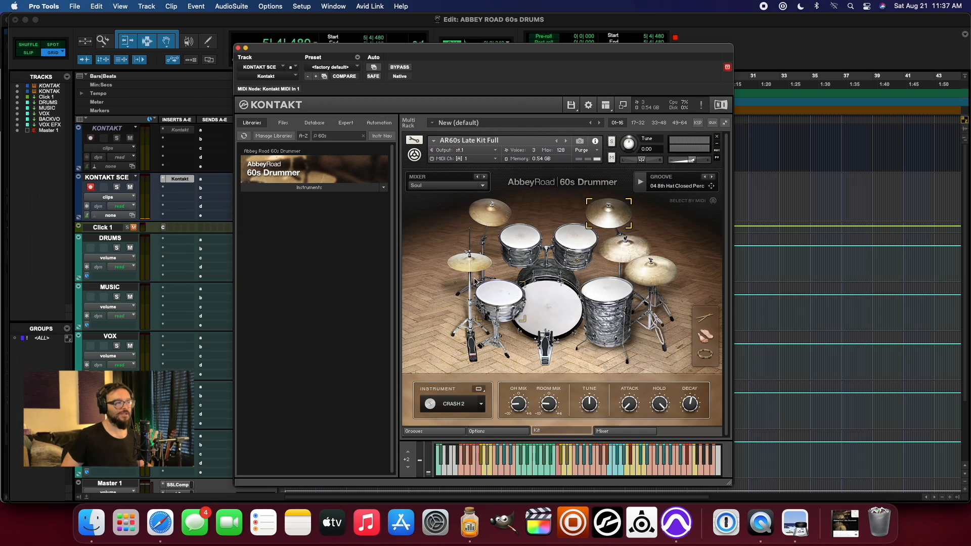
left_click(493, 213)
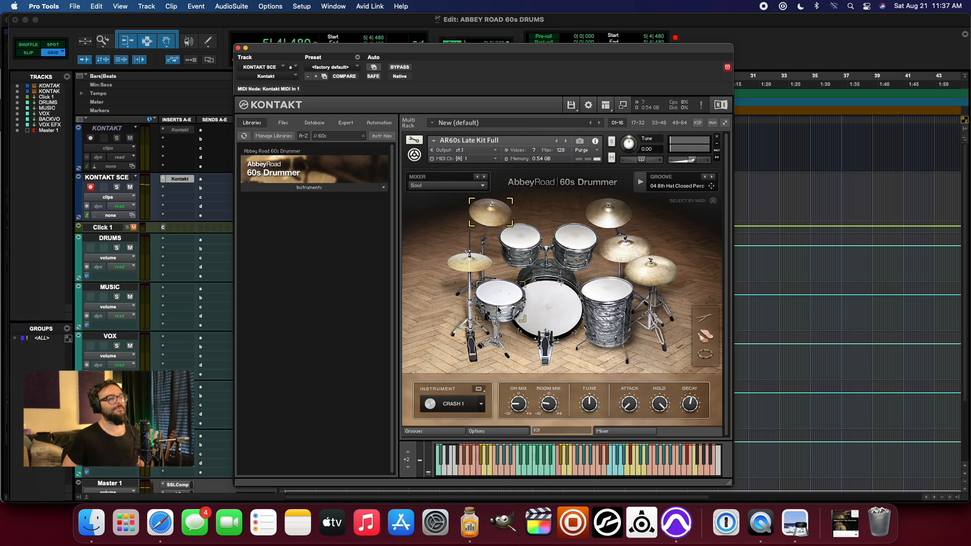
left_click(520, 310)
left_click(519, 310)
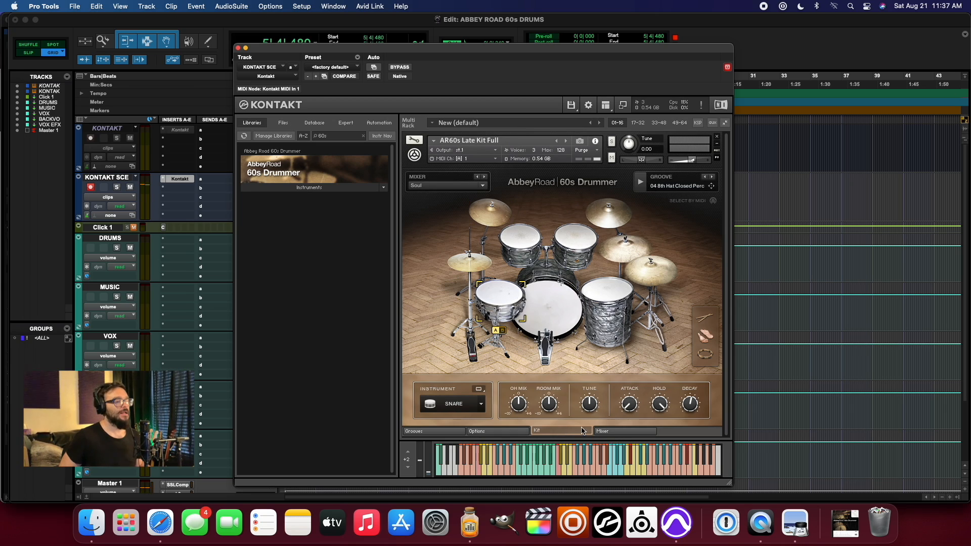
Raise the kick and snare close mic faders to their maximum in the mixer.
left_click(618, 431)
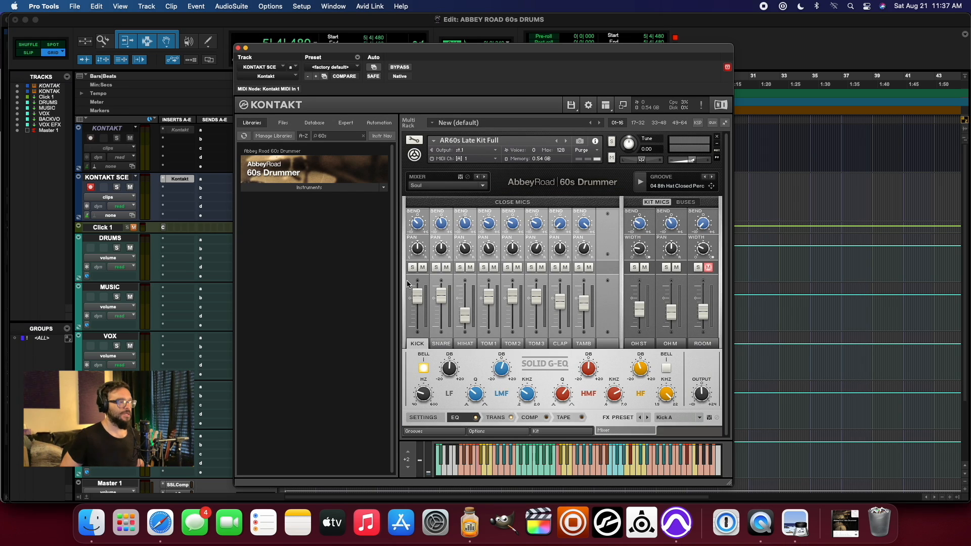
left_click_drag(415, 298, 415, 167)
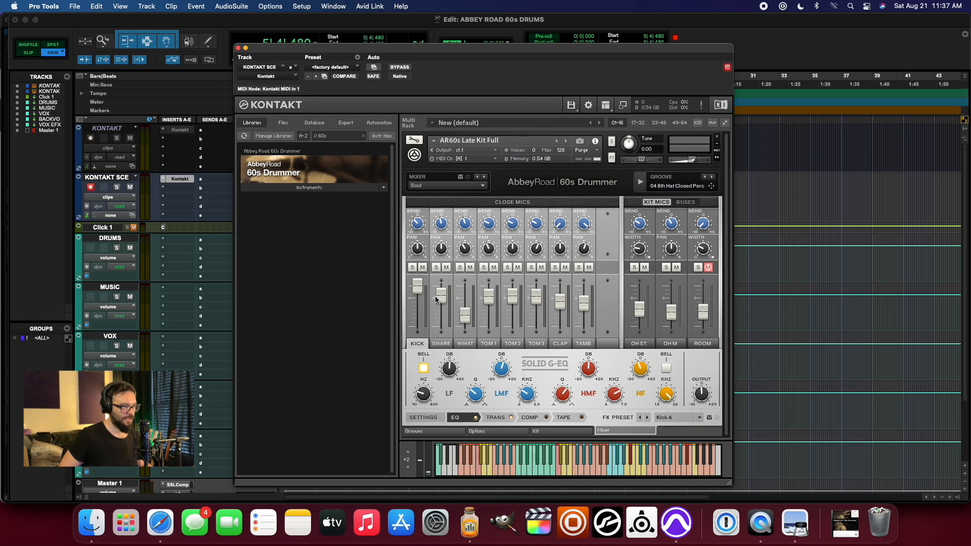
left_click_drag(436, 299, 432, 132)
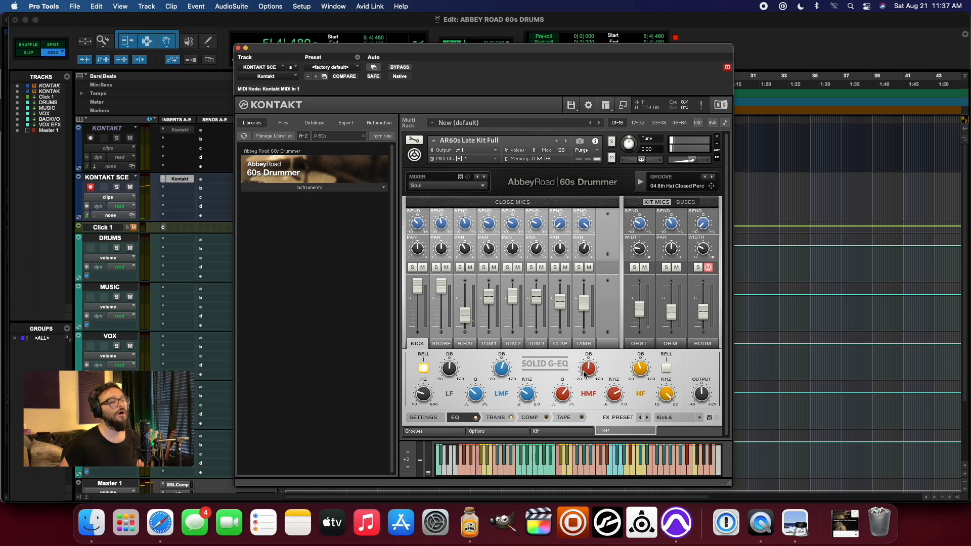
Return to the kit view and load the Psychedelic Rock mixer preset.
left_click(544, 431)
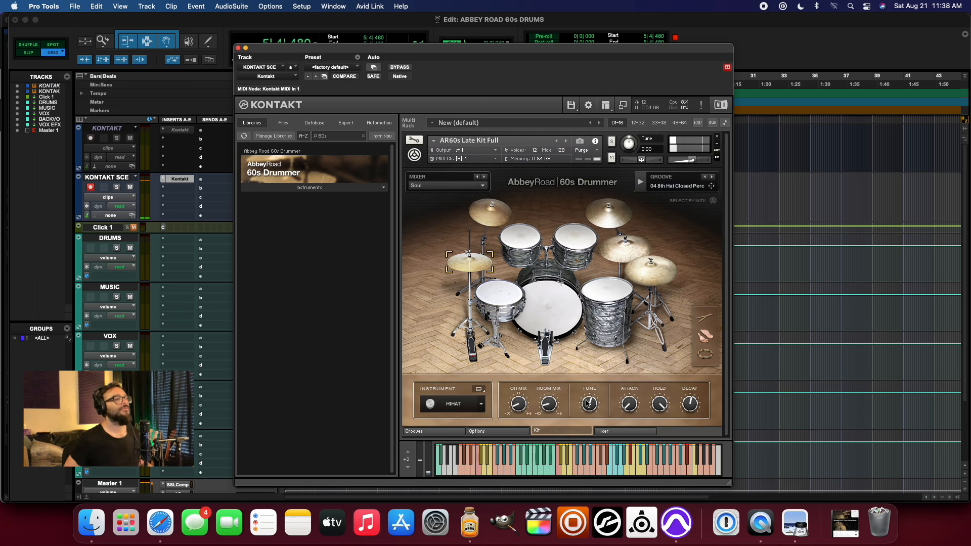
left_click(454, 185)
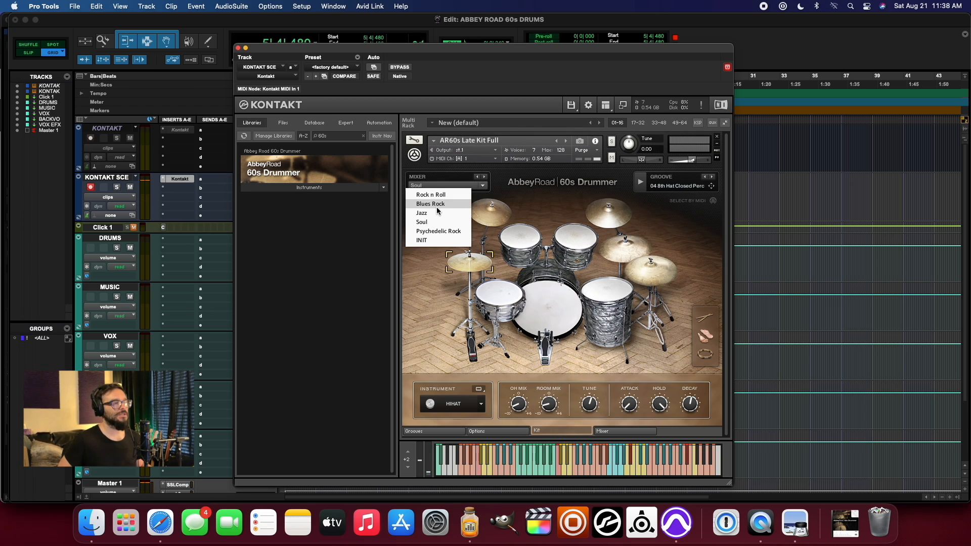
left_click(436, 232)
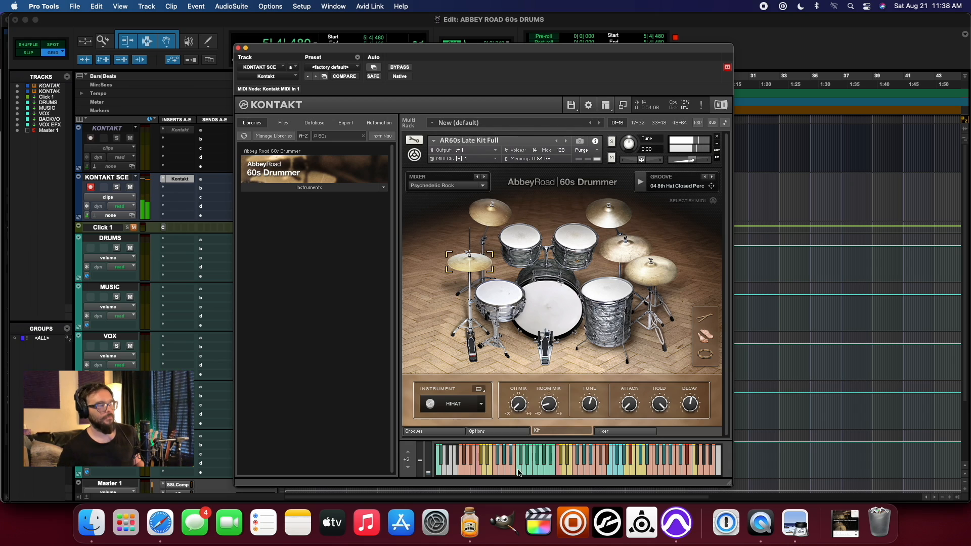
Lower the hi-hat's close mic fader in the mixer and adjust its OH Mix in the kit view.
left_click(613, 433)
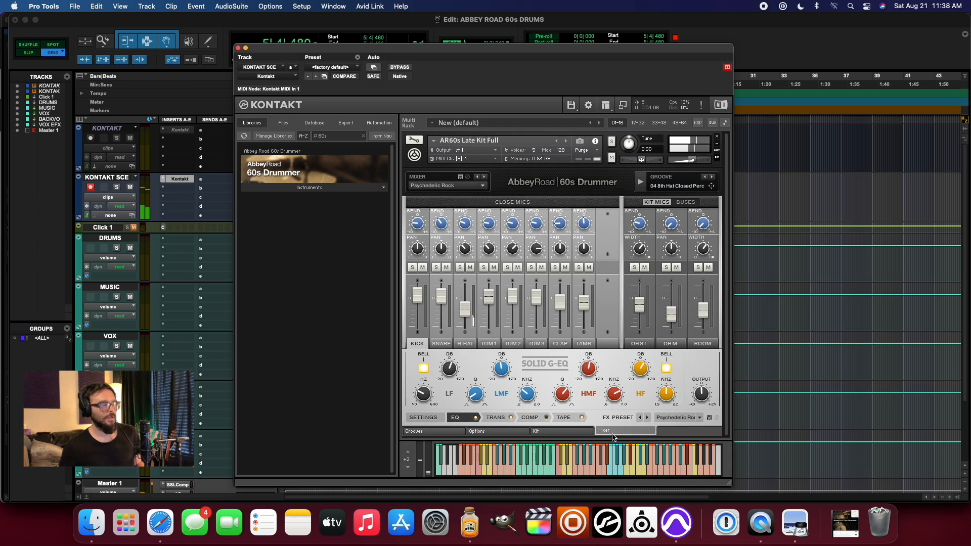
left_click_drag(470, 314, 468, 346)
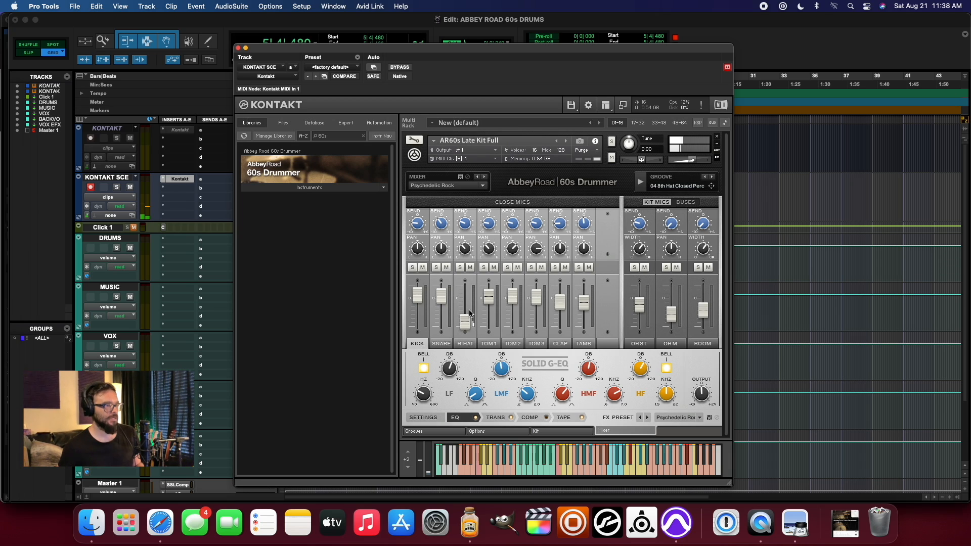
left_click(561, 431)
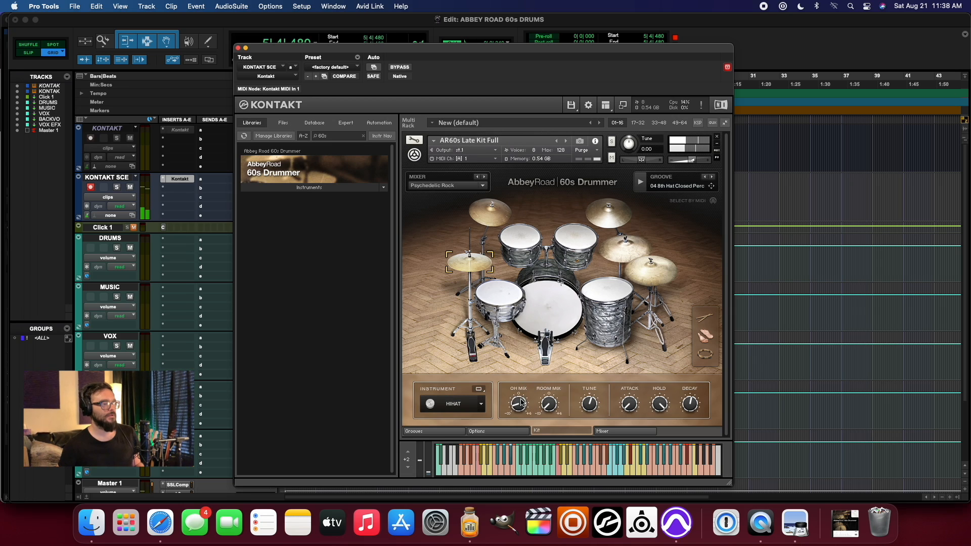
mouse_move(522, 403)
left_mouse_down()
mouse_move(520, 392)
mouse_move(550, 385)
mouse_move(549, 364)
mouse_move(544, 413)
mouse_move(540, 395)
left_mouse_up()
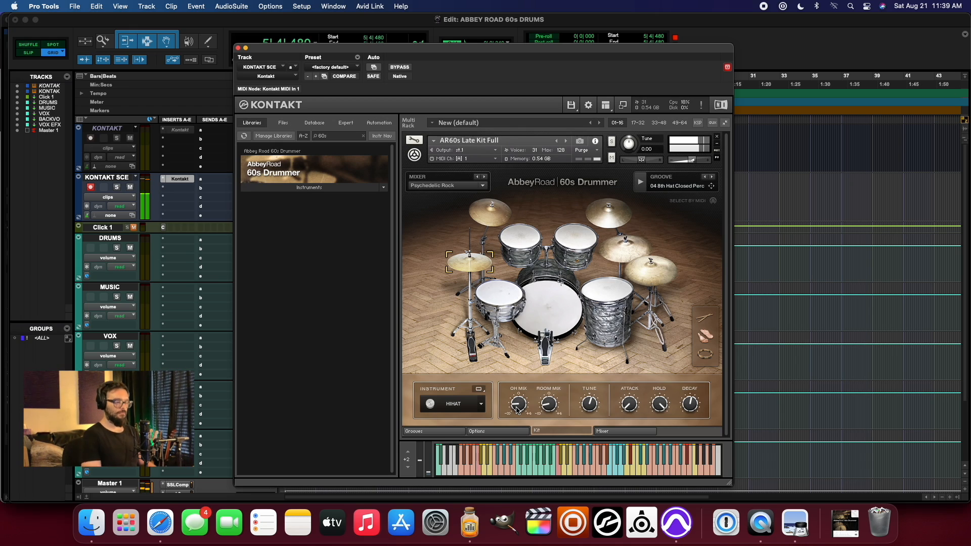
left_click(611, 433)
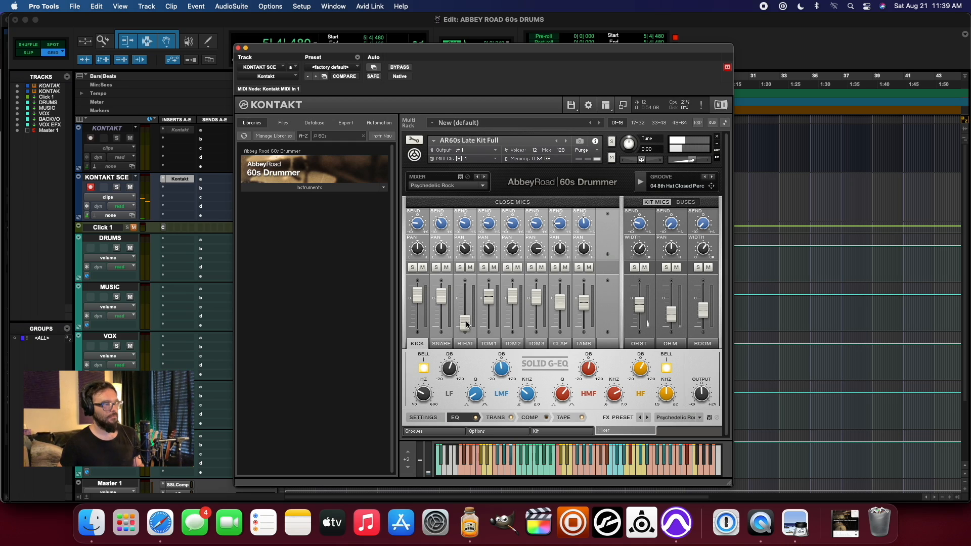
mouse_move(469, 320)
left_mouse_down()
mouse_move(468, 303)
mouse_move(465, 319)
left_mouse_up()
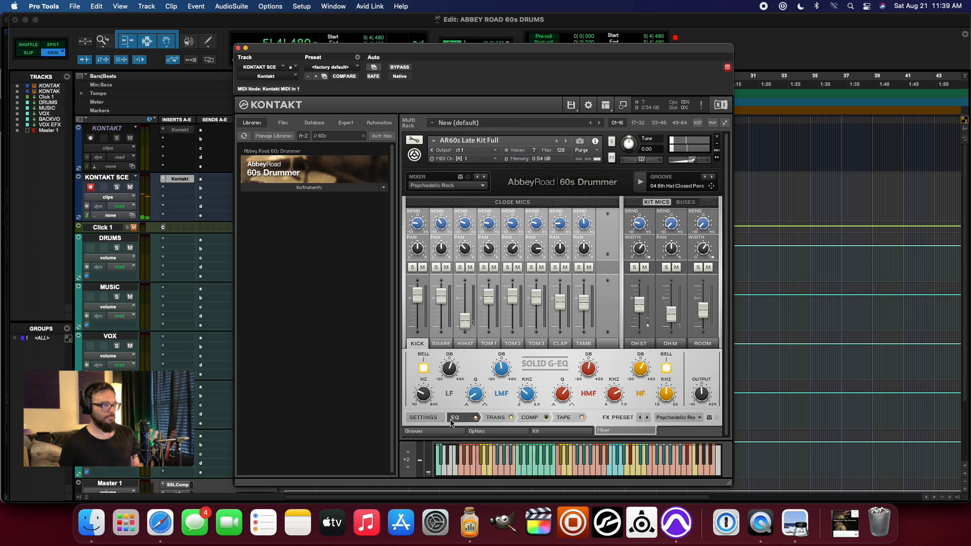
Lower the OH ST and ROOM kit mic faders slightly in the mixer.
left_click(546, 433)
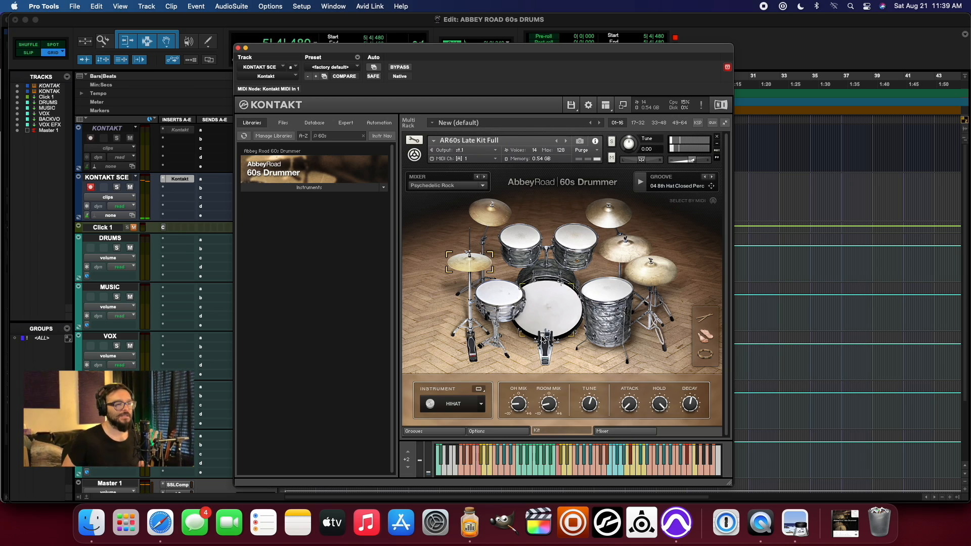
left_click(608, 433)
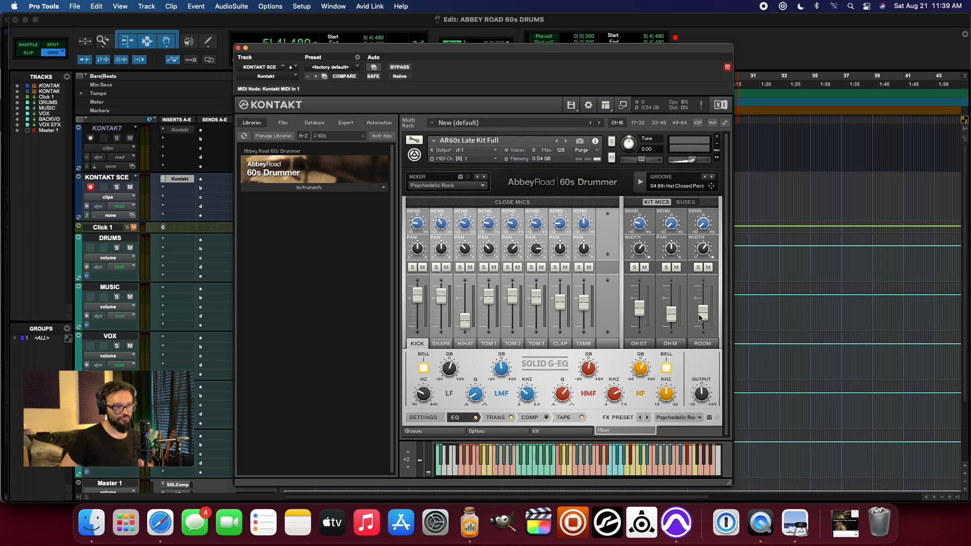
left_click_drag(699, 315, 699, 320)
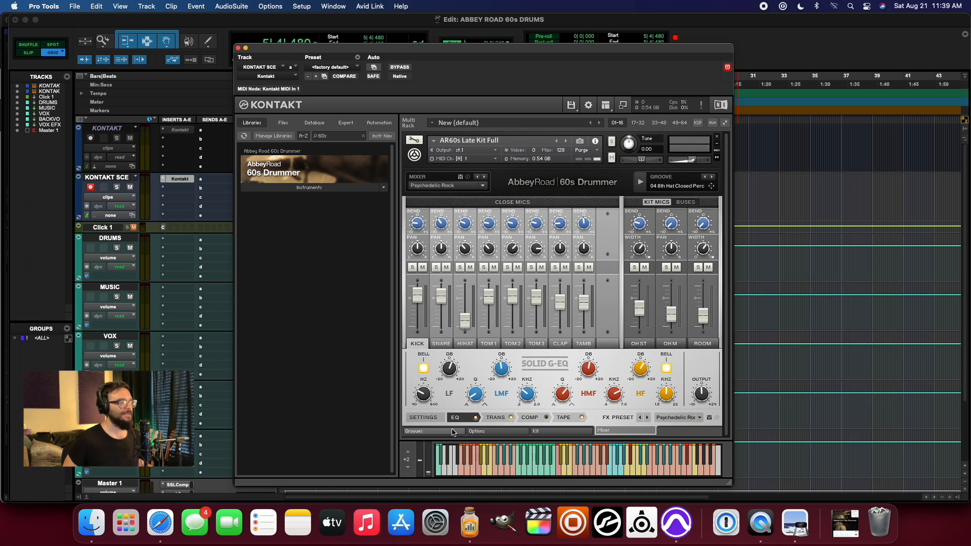
Play the loaded hi-hat groove and raise the kick and snare close mic faders.
left_click(639, 184)
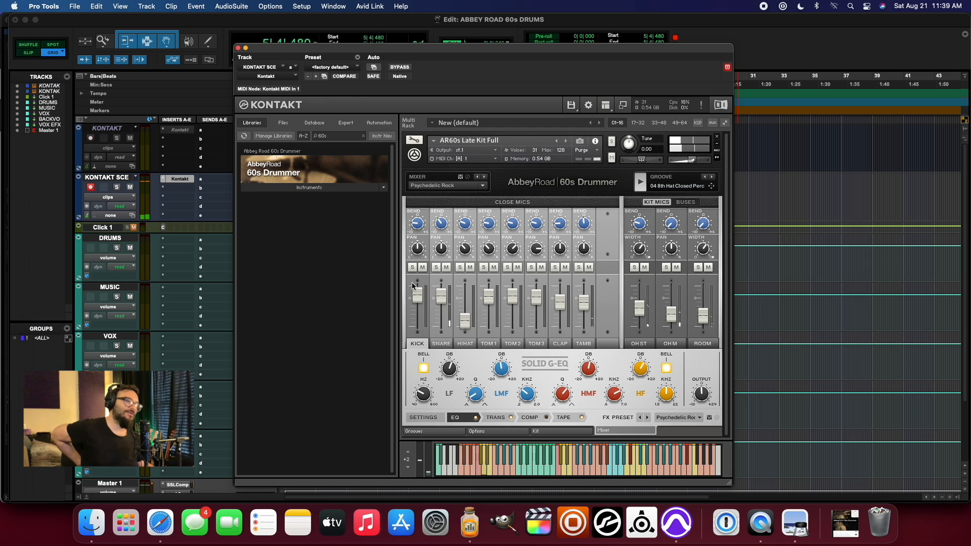
left_click_drag(442, 296, 442, 286)
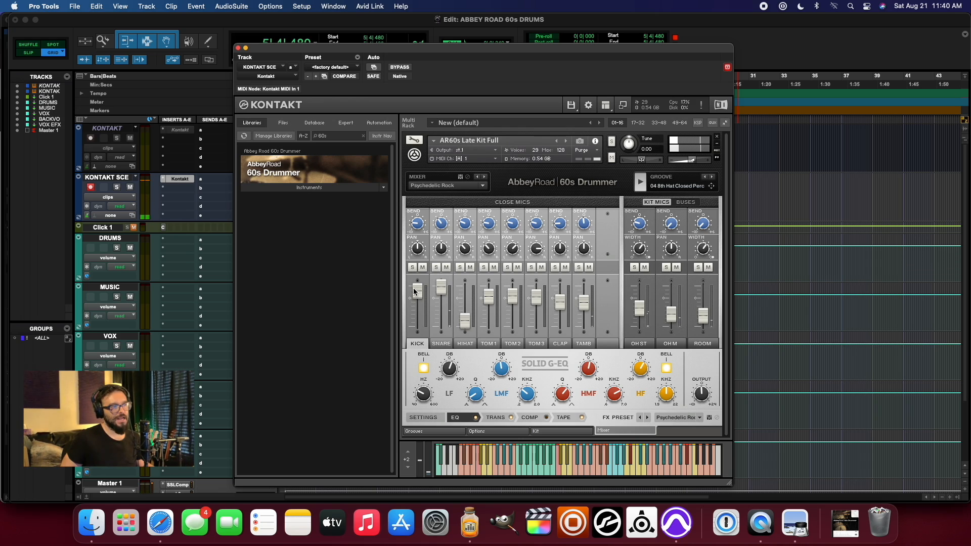
Mute the kick, hi-hat and tambourine close mics and the OH ST, OH M and ROOM kit mics.
left_click(422, 268)
left_click(470, 268)
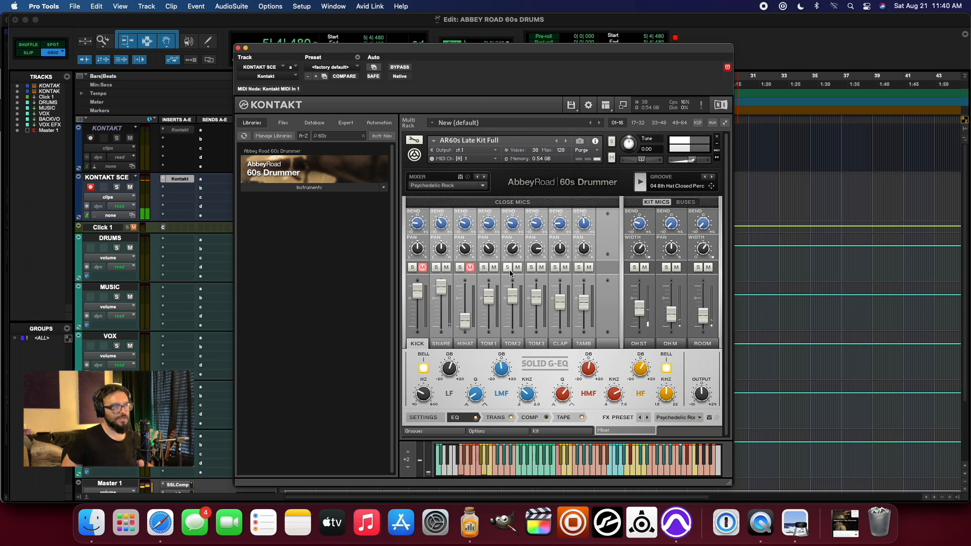
left_click(589, 267)
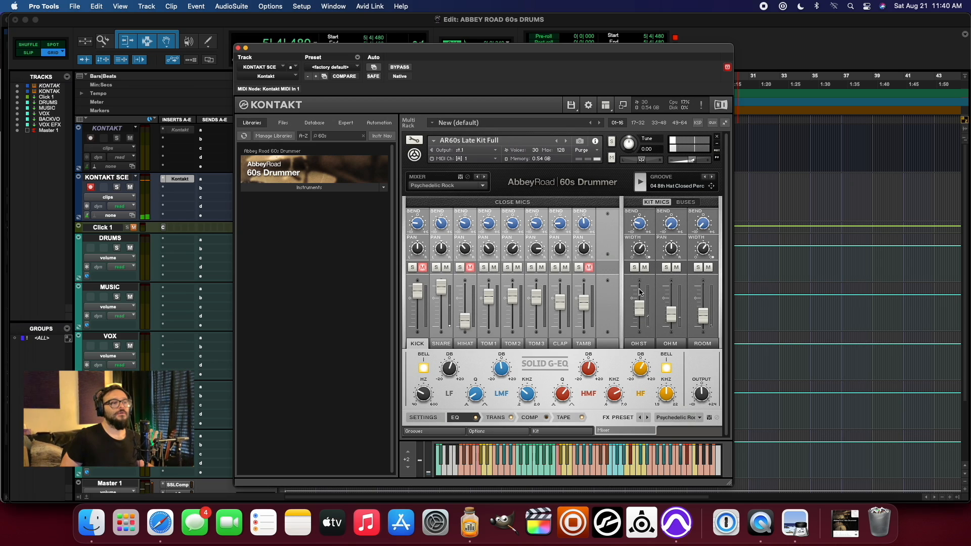
left_click(645, 267)
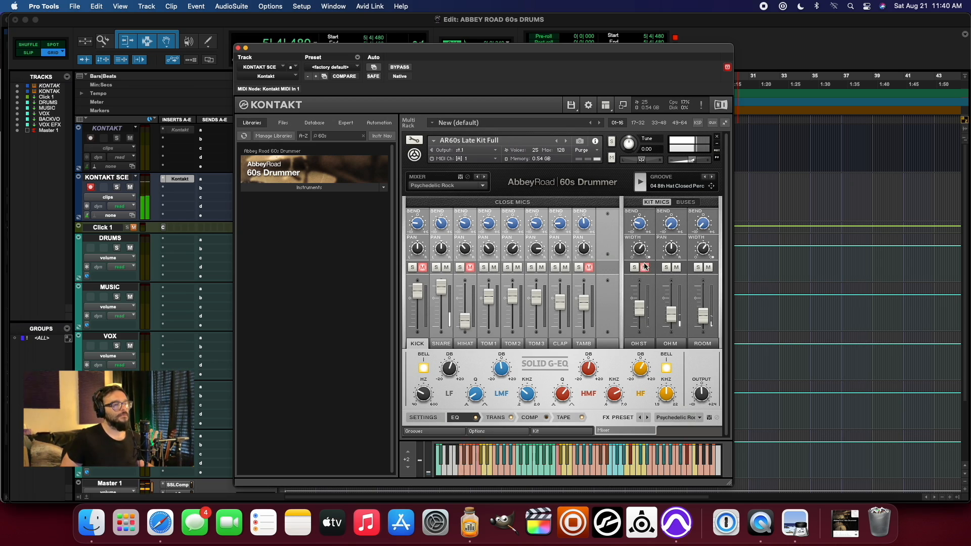
left_click(676, 267)
left_click(709, 268)
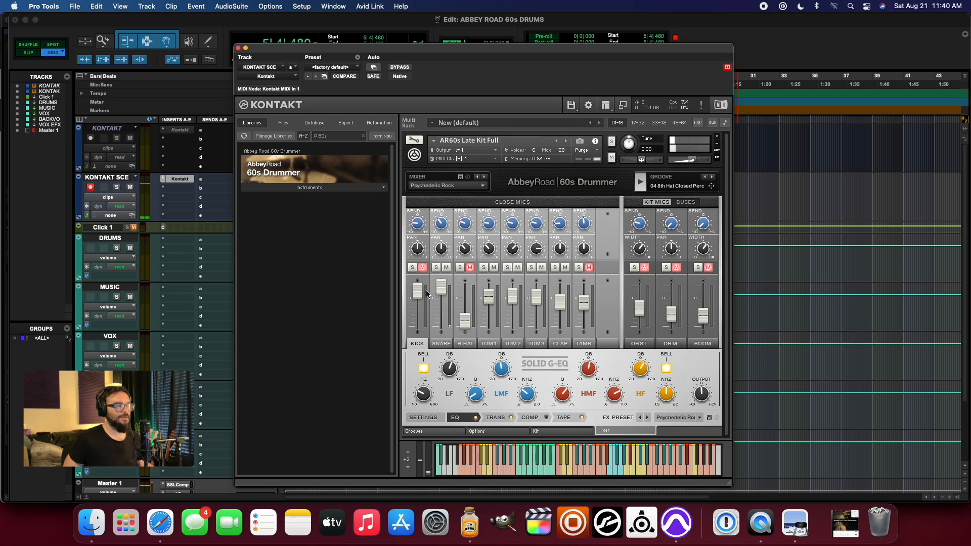
Lower the kick's close mic fader slightly and toggle its mute.
mouse_move(418, 292)
left_mouse_down()
mouse_move(423, 396)
mouse_move(423, 303)
left_mouse_up()
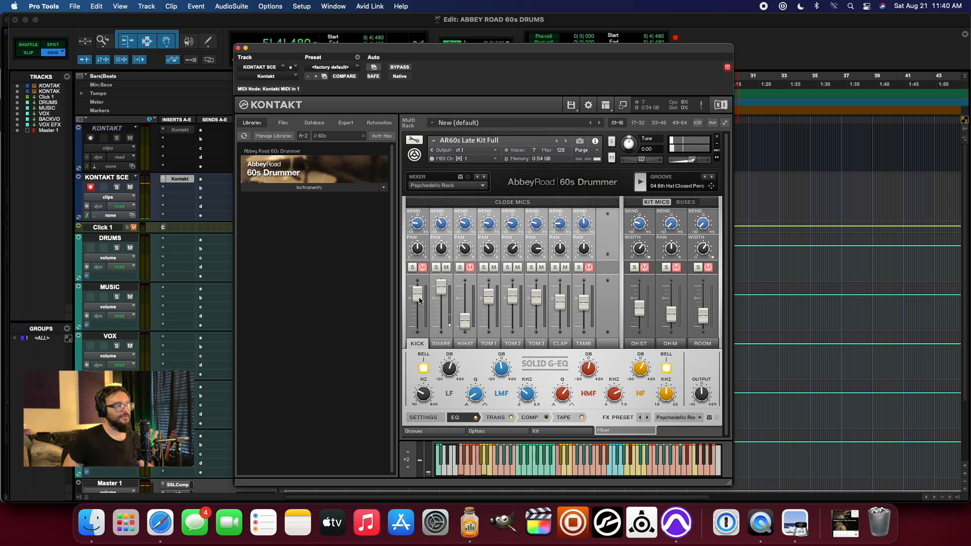
left_click(424, 268)
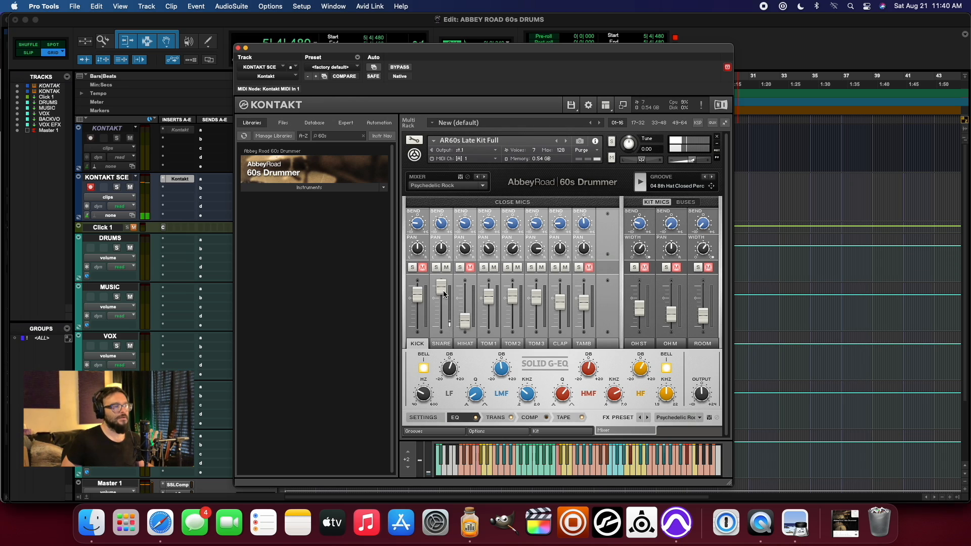
Set the MIDI mapping for note C1 to the snare with the Towel articulation.
left_click(493, 431)
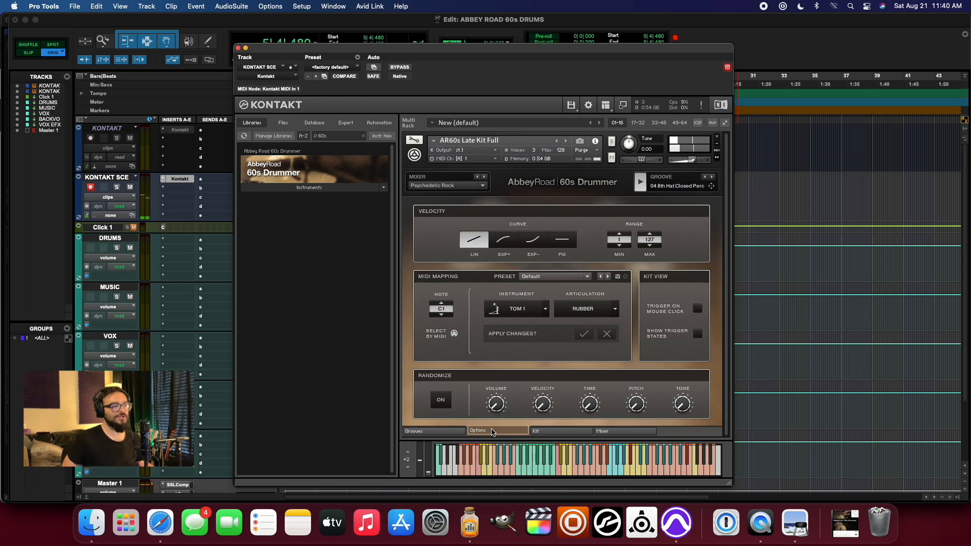
left_click(511, 307)
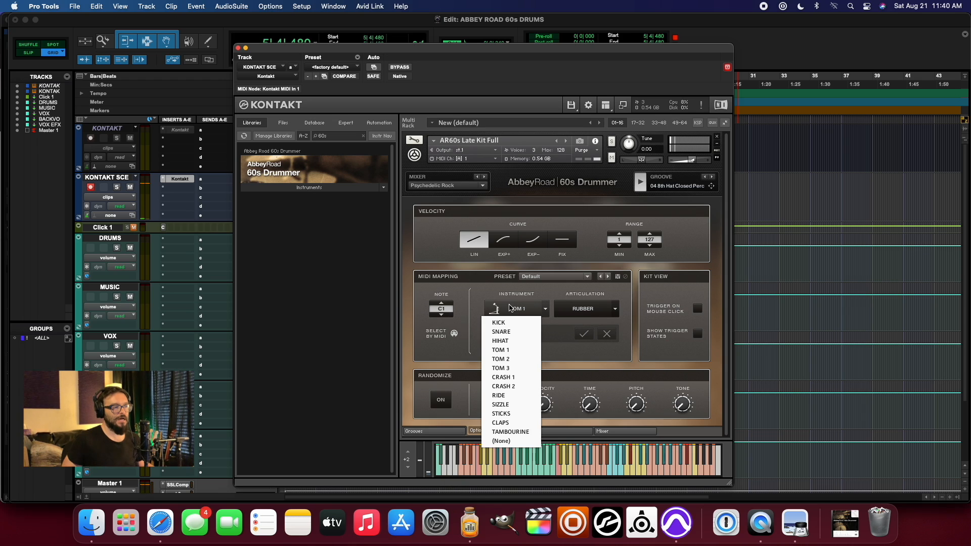
left_click(509, 332)
left_click(582, 309)
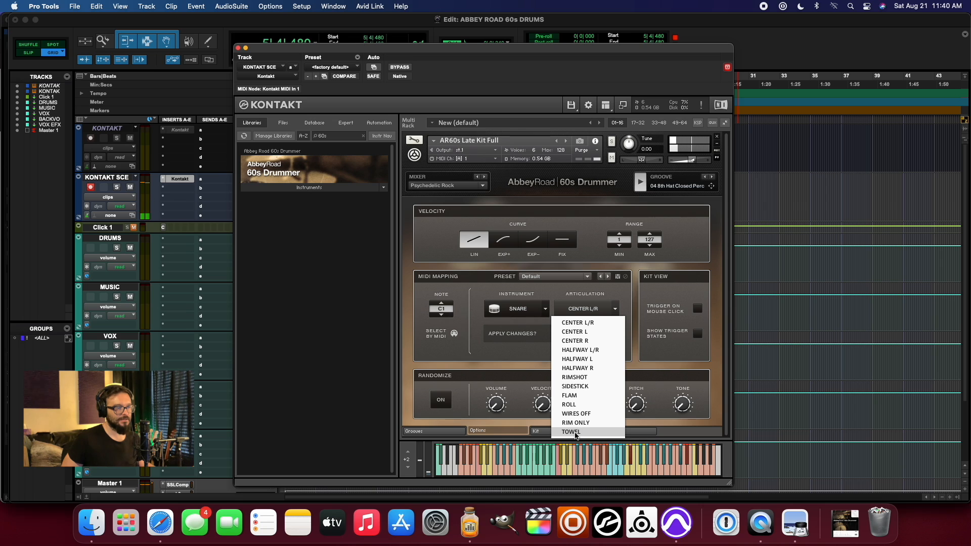
left_click(575, 433)
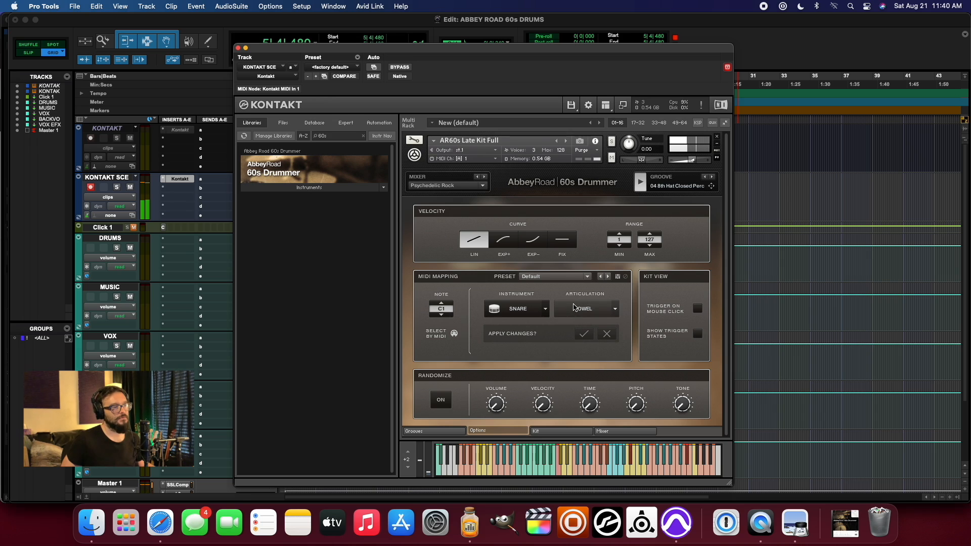
Bypass the kick channel's Tape Saturator and Transient Master, and slightly readjust the OH ST, OH M and ROOM kit mic faders.
left_click(626, 431)
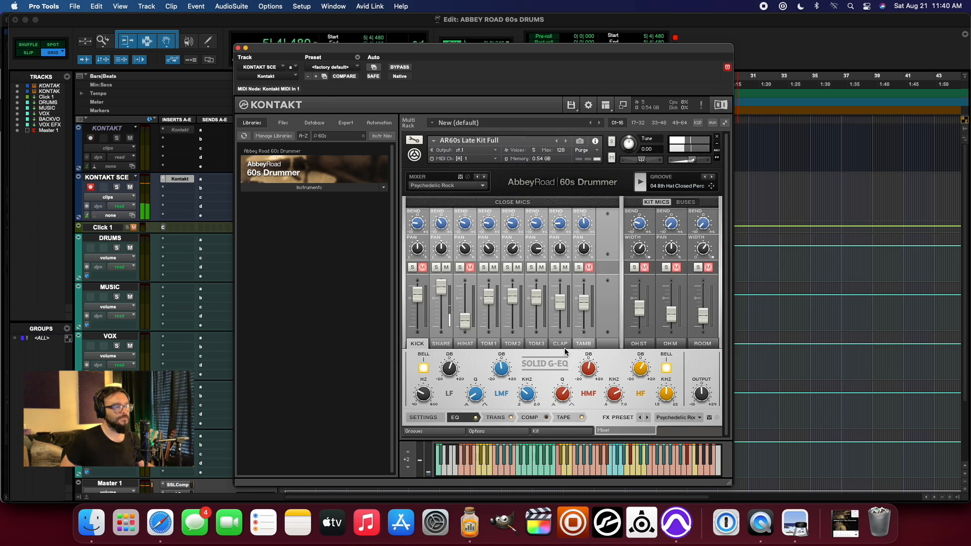
left_click(512, 417)
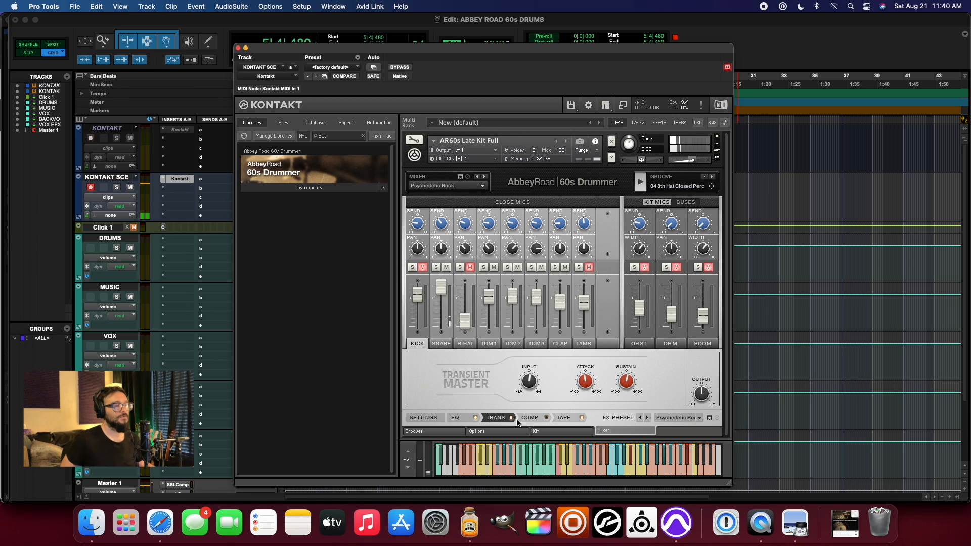
left_click(565, 418)
left_click_drag(640, 308, 705, 333)
left_click_drag(639, 326, 703, 317)
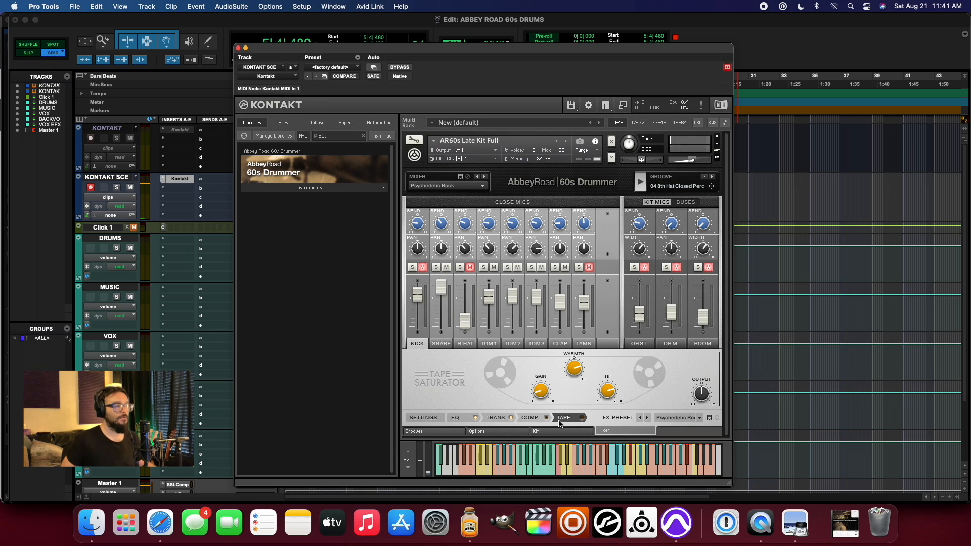
left_click(502, 418)
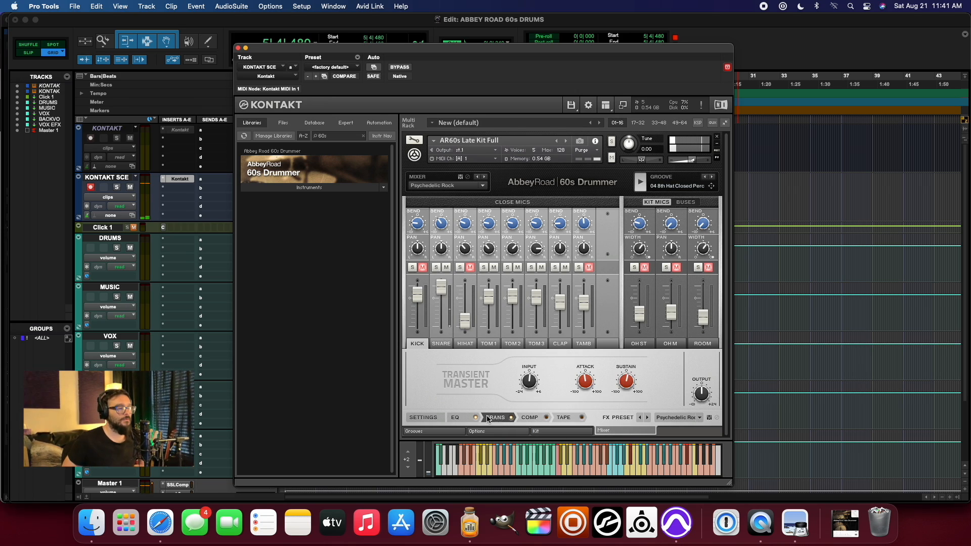
left_click(510, 418)
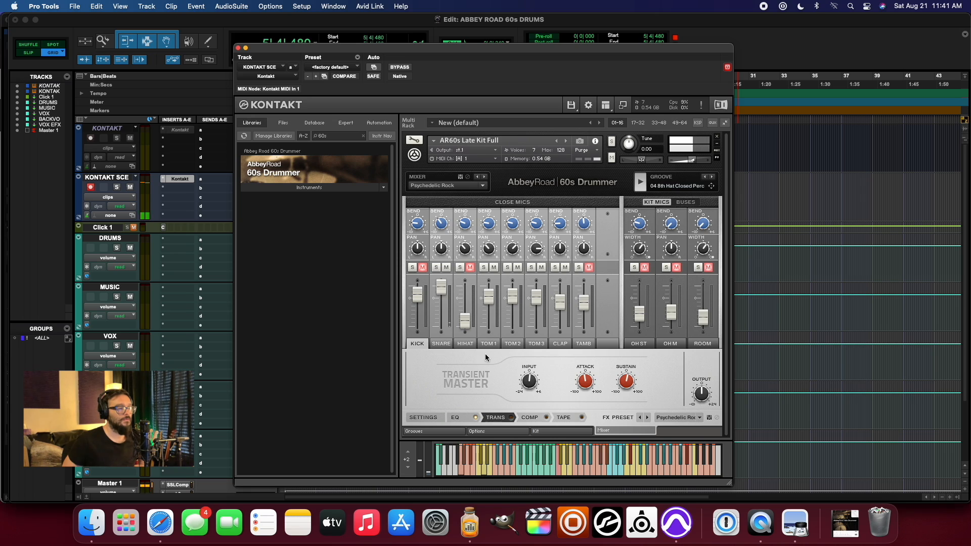
Bypass the Transient Master and EQ on the snare channel and lower its close mic fader slightly.
left_click(450, 346)
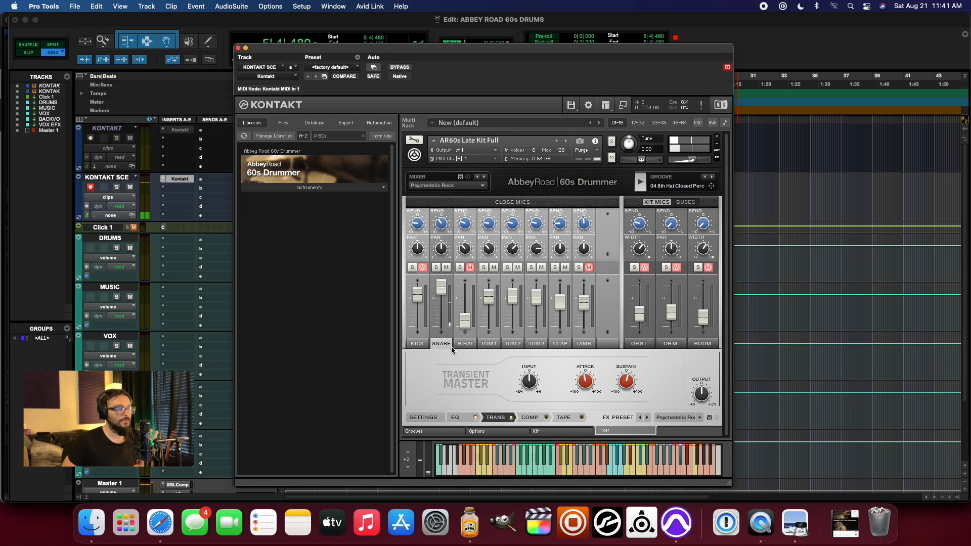
left_click(511, 417)
left_click(476, 419)
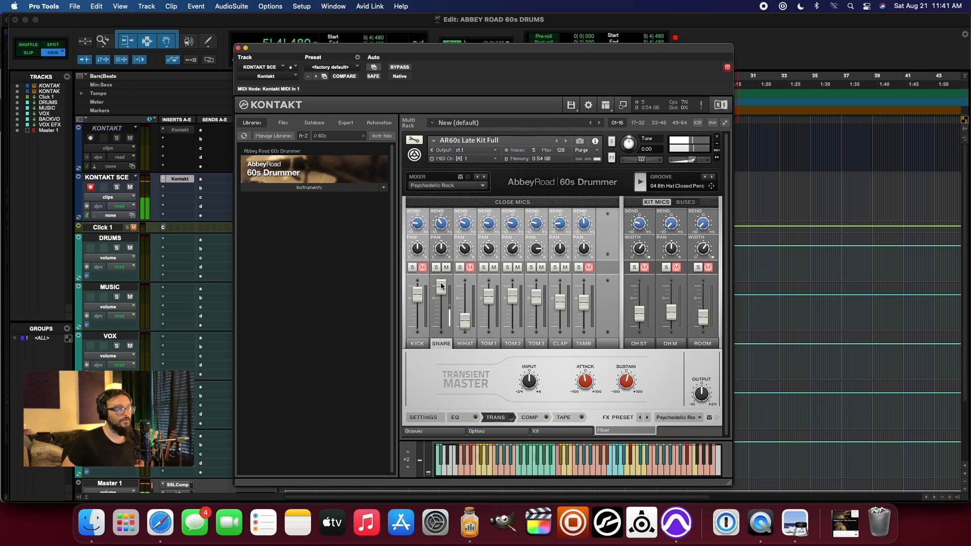
mouse_move(441, 287)
left_mouse_down()
mouse_move(442, 306)
mouse_move(443, 297)
left_mouse_up()
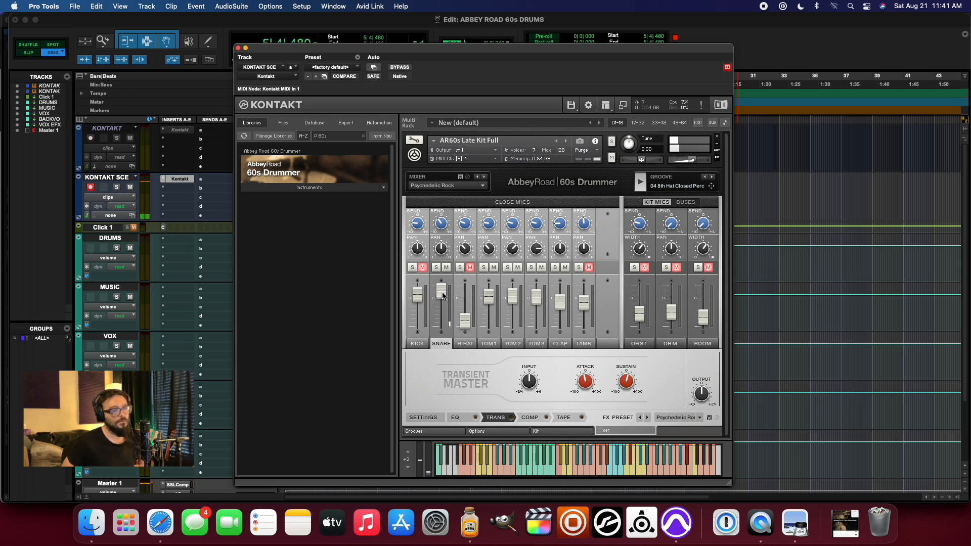
Look through the instrument's kit, groove, MIDI mapping and mixer settings.
left_click(545, 430)
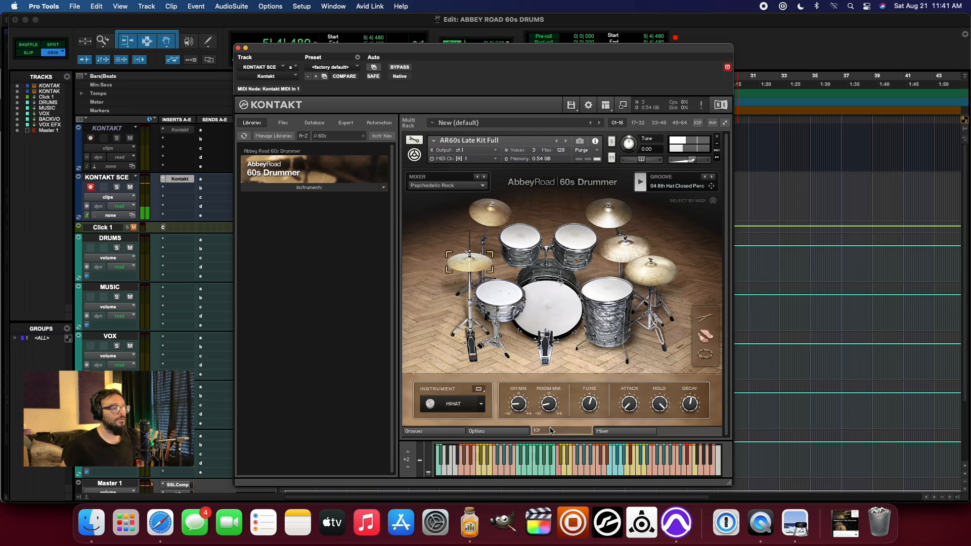
left_click(433, 431)
left_click(493, 431)
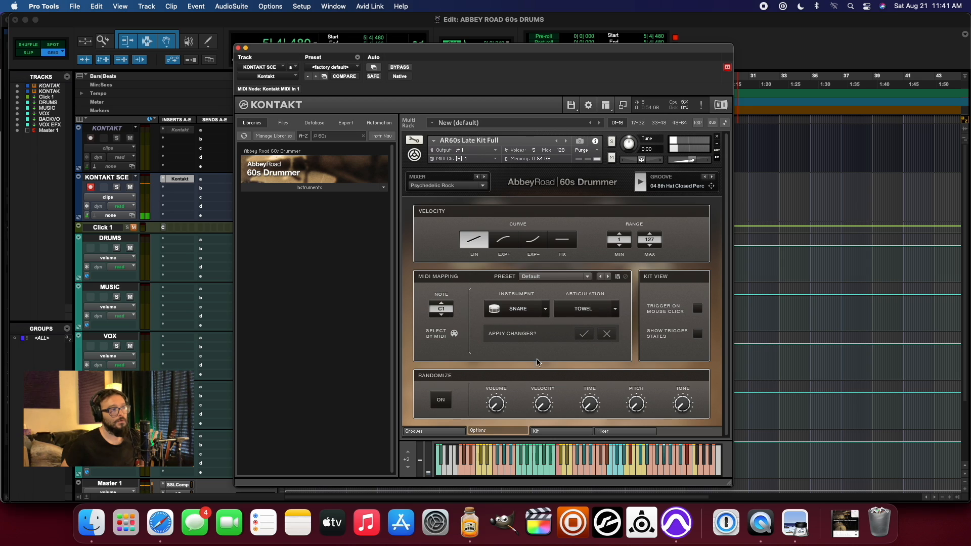
left_click(575, 427)
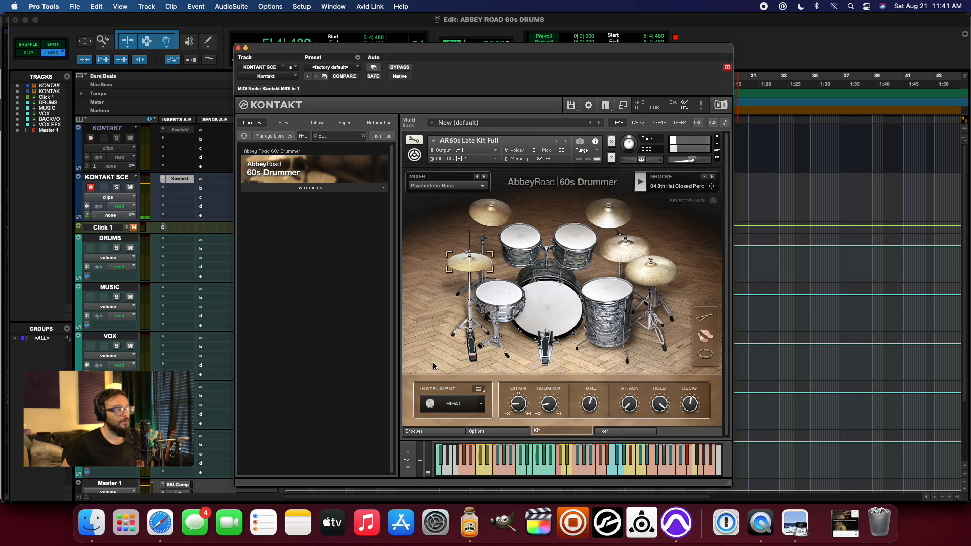
scroll(135, 241, "down", 3)
scroll(136, 240, "up", 3)
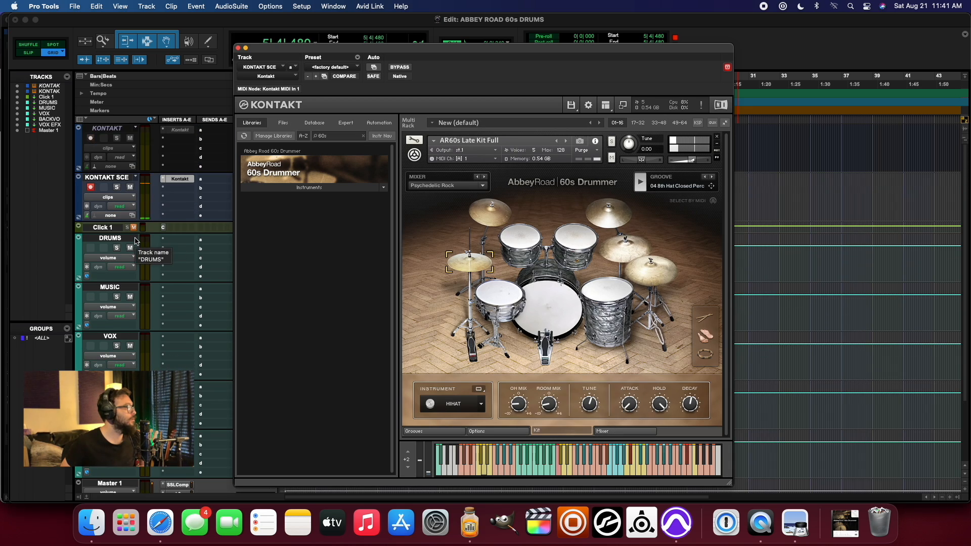
left_click(622, 431)
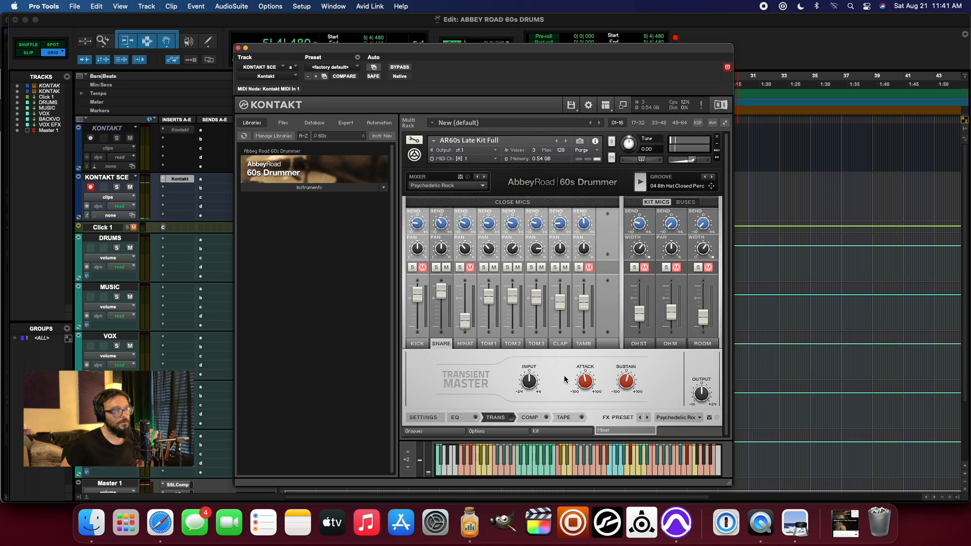
left_click(560, 431)
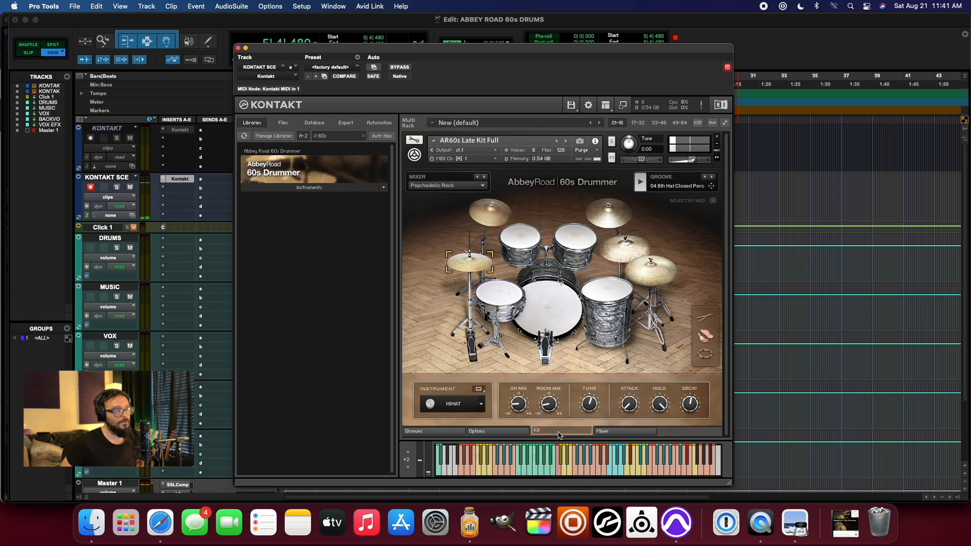
Change the snare articulation mapped to note C1 to Center L/R.
left_click(510, 432)
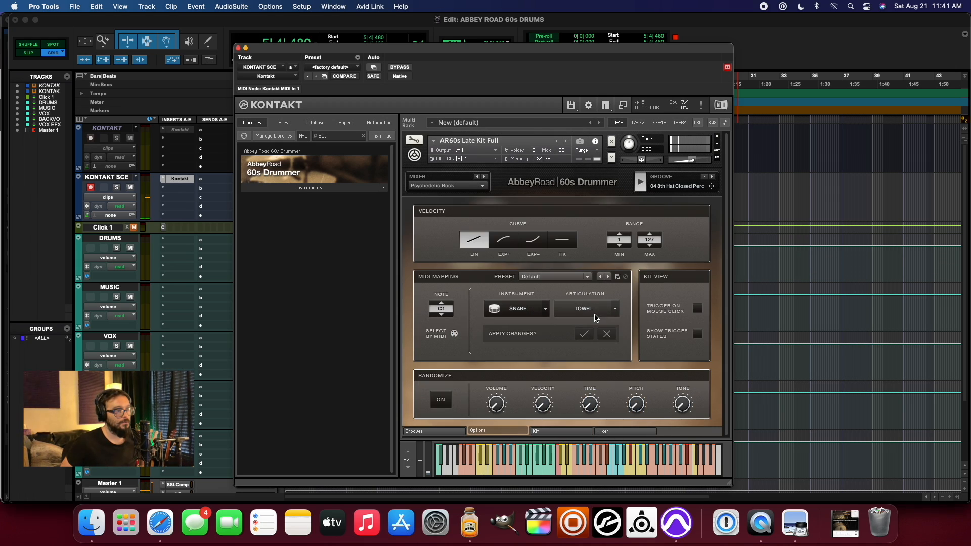
left_click(592, 310)
left_click(587, 325)
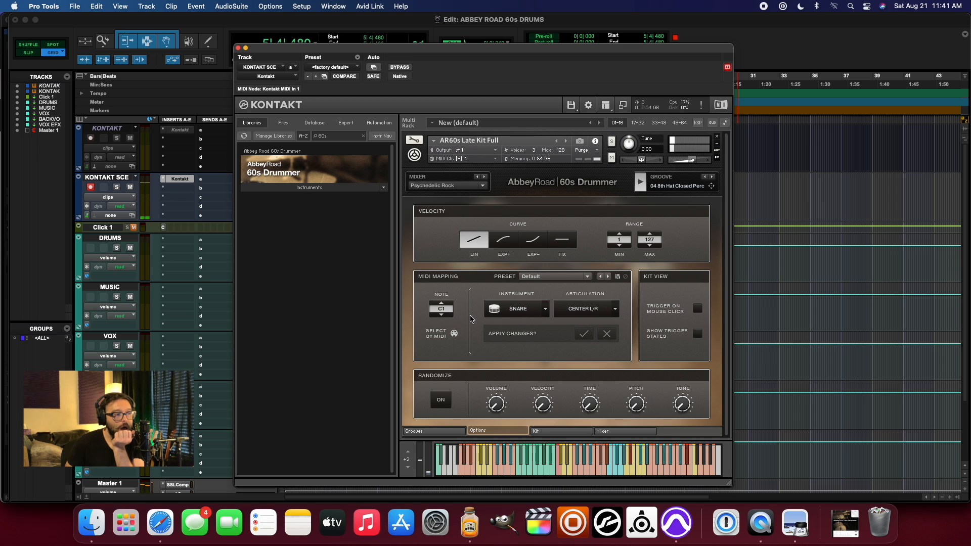
Try the Halfway R and Sidestick snare articulations on note C1.
left_click(546, 314)
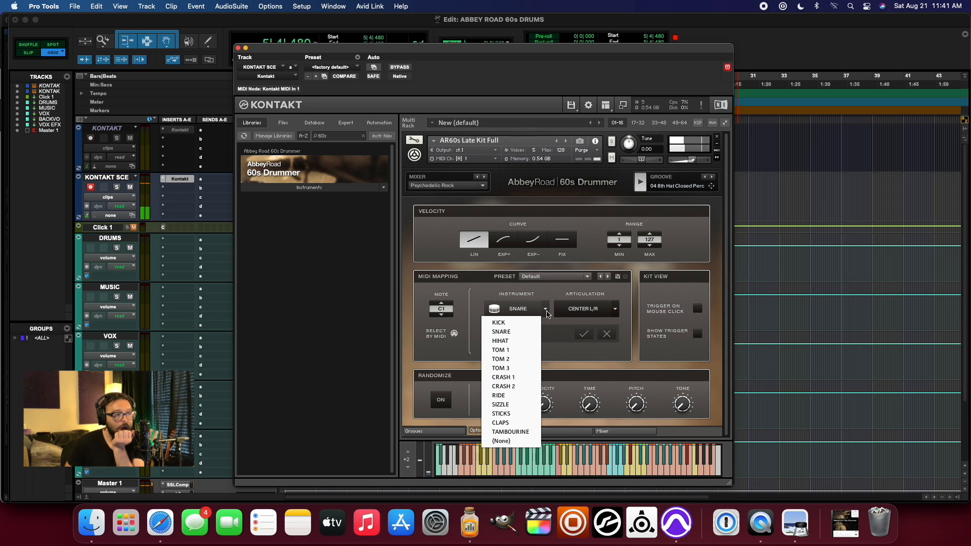
left_click(579, 310)
left_click(577, 369)
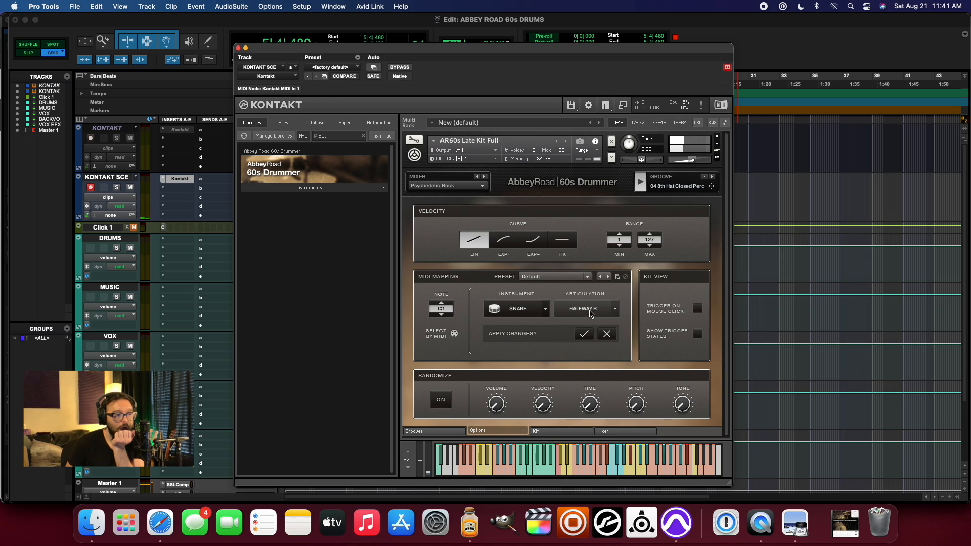
left_click(590, 312)
left_click(575, 386)
Try the Roll articulation for the snare on note C1, and return to Sidestick.
left_click(590, 309)
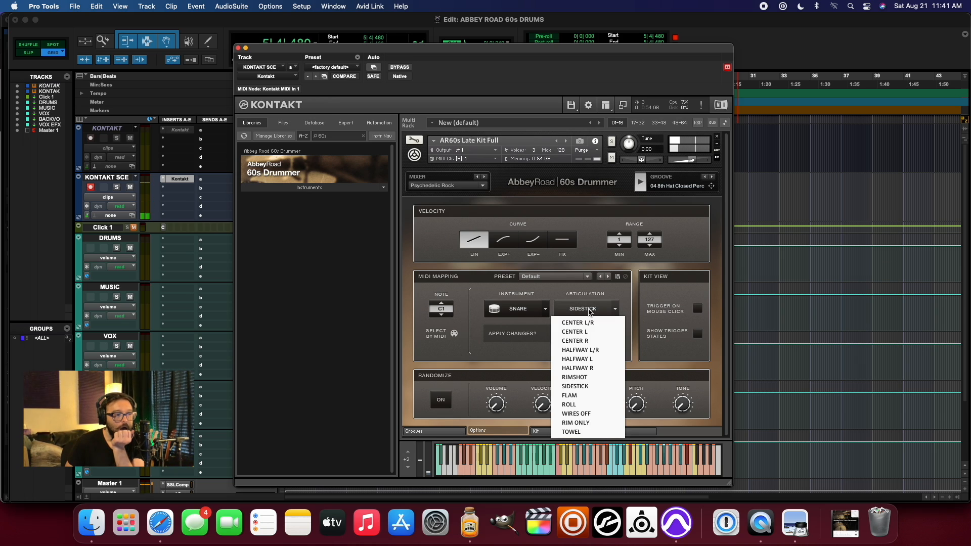
left_click(527, 305)
left_click(527, 304)
left_click(590, 310)
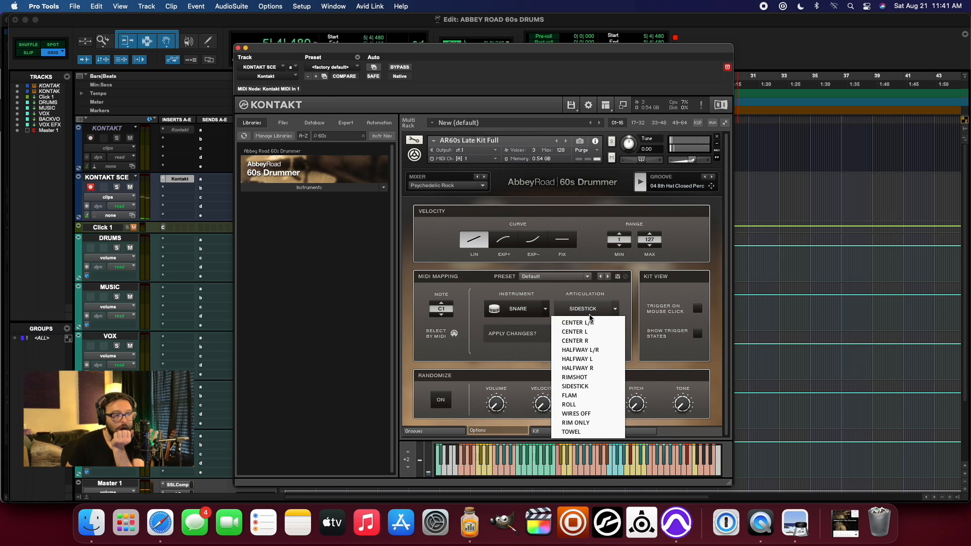
left_click(570, 405)
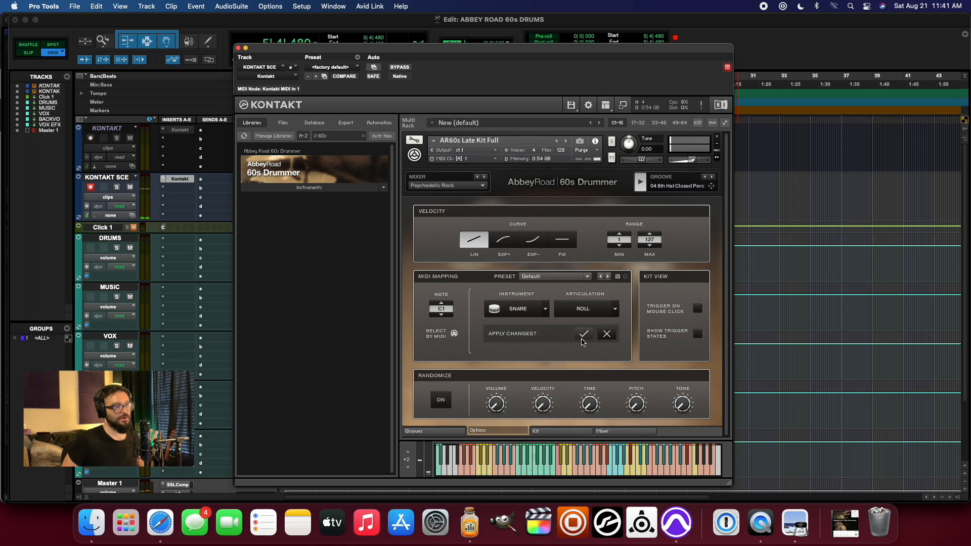
left_click(589, 310)
left_click(578, 387)
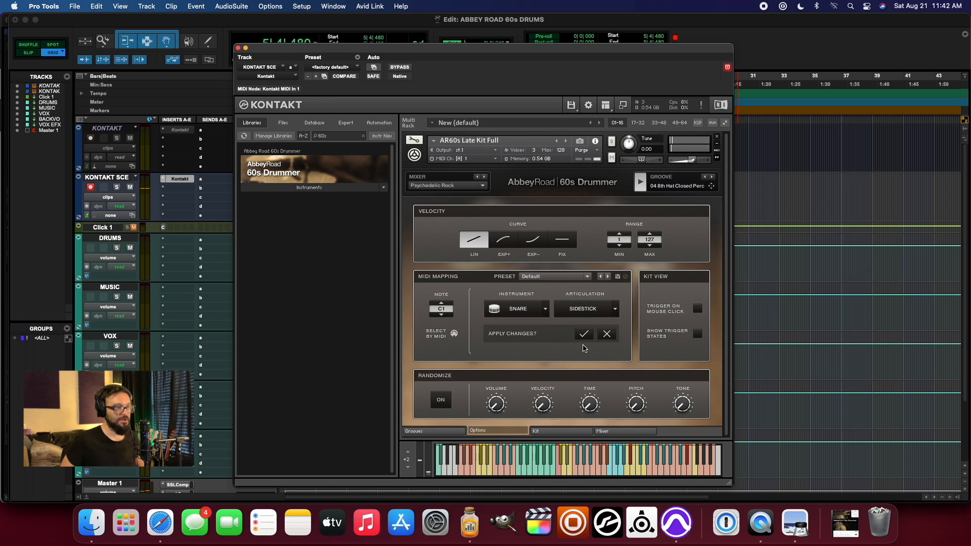
Try the Flam articulation for the snare on note C1, and set it back to Center L/R.
left_click(592, 311)
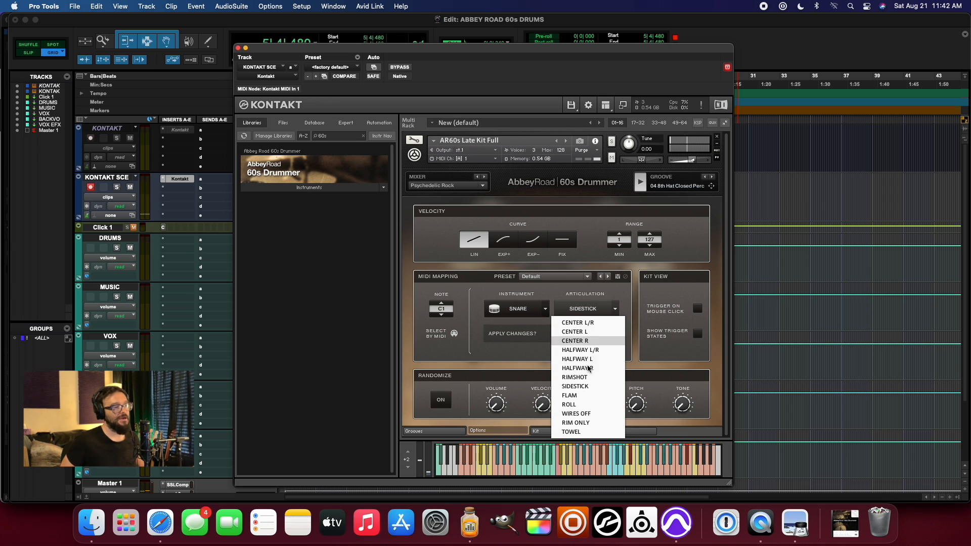
left_click(581, 396)
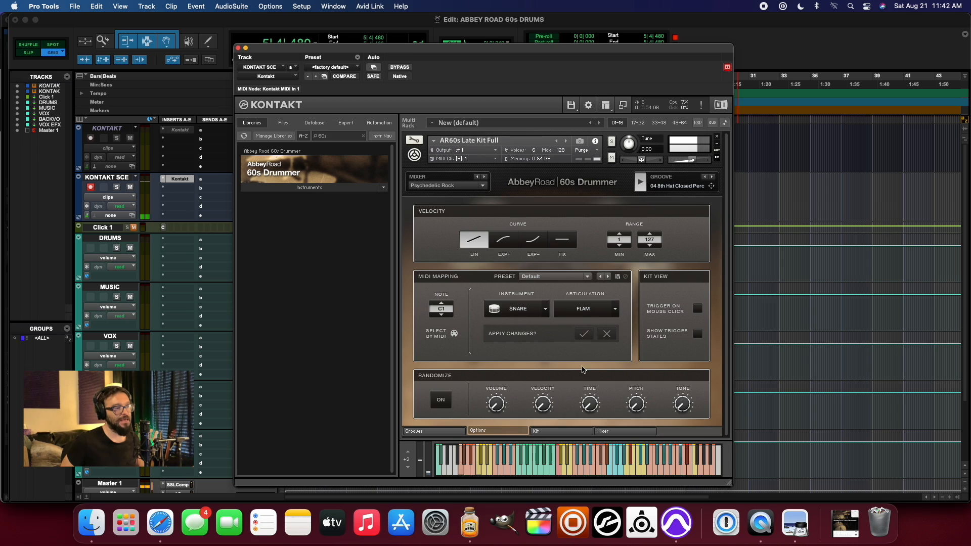
left_click(585, 316)
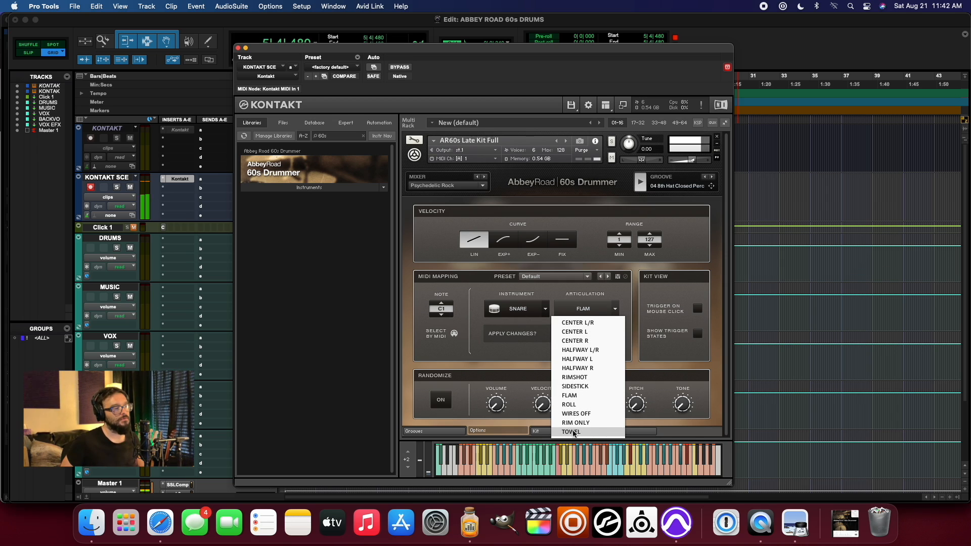
left_click(582, 322)
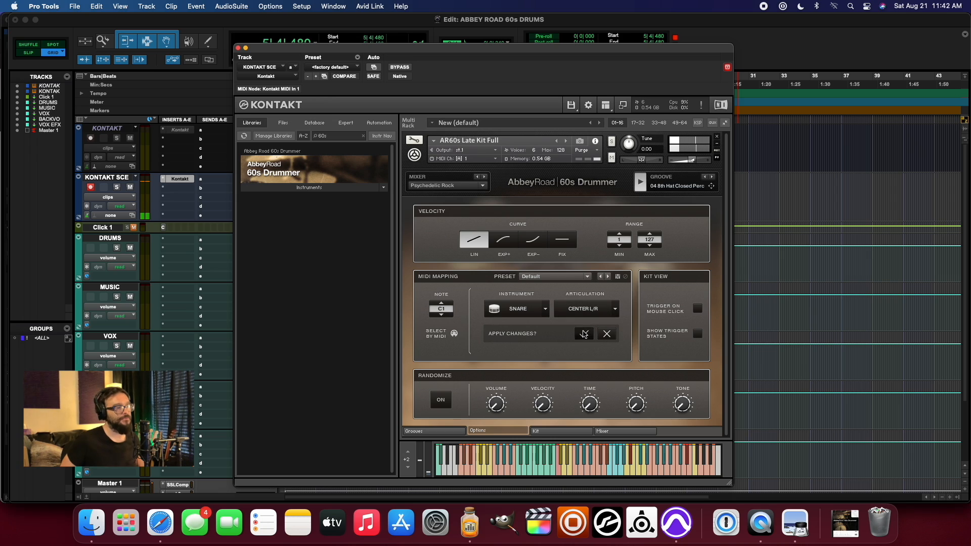
left_click(587, 311)
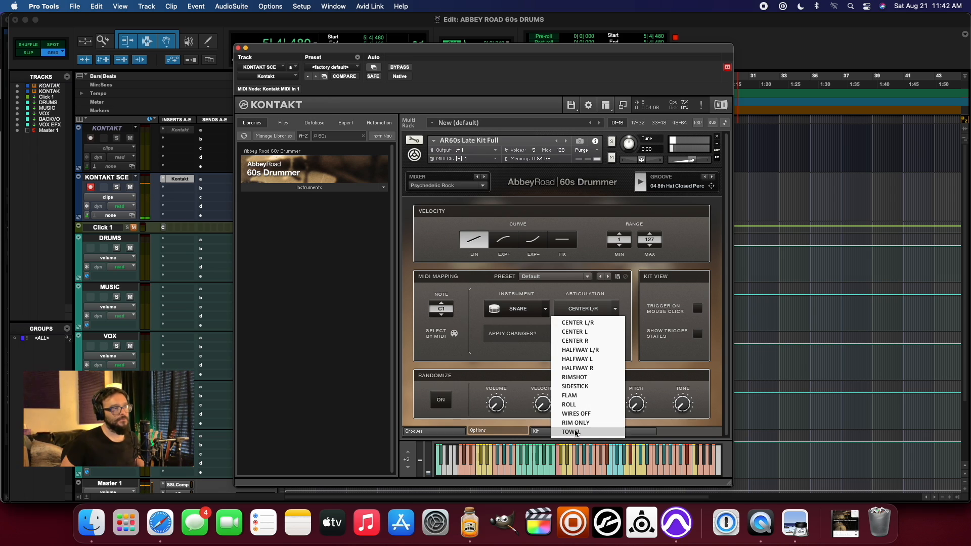
Load the Rock n Roll mixer preset.
left_click(438, 179)
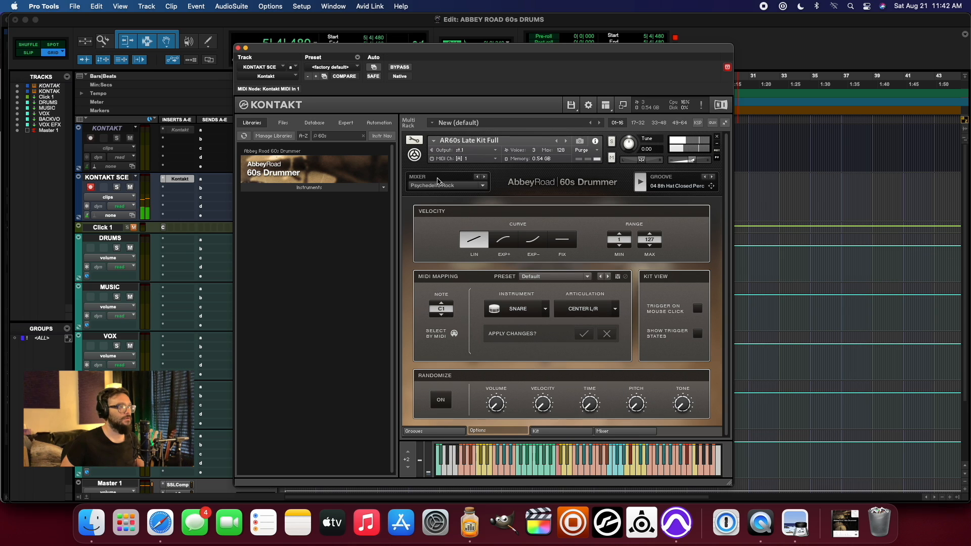
left_click(438, 181)
left_click(430, 191)
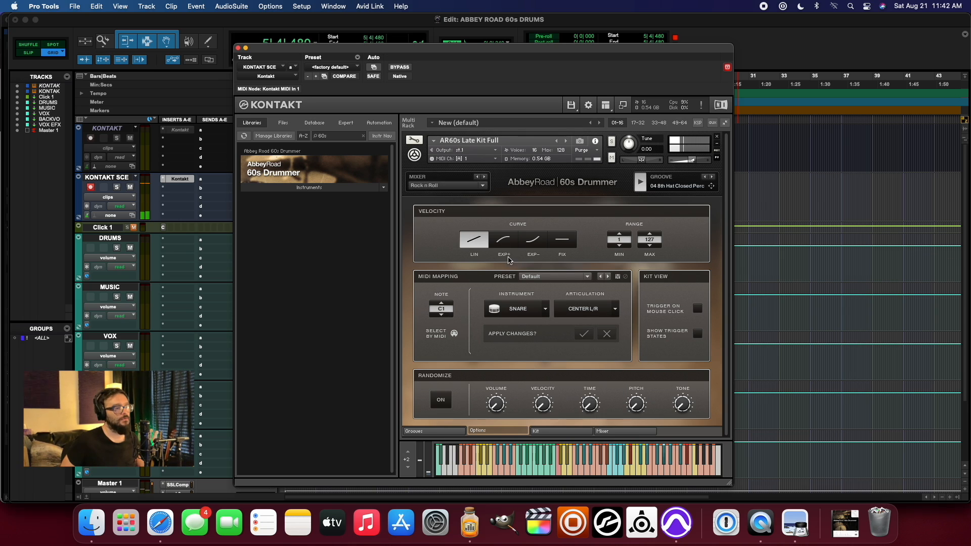
Mute the kick and hi-hat close mics along with the OH M and room mics in the mixer.
left_click(562, 431)
left_click(607, 436)
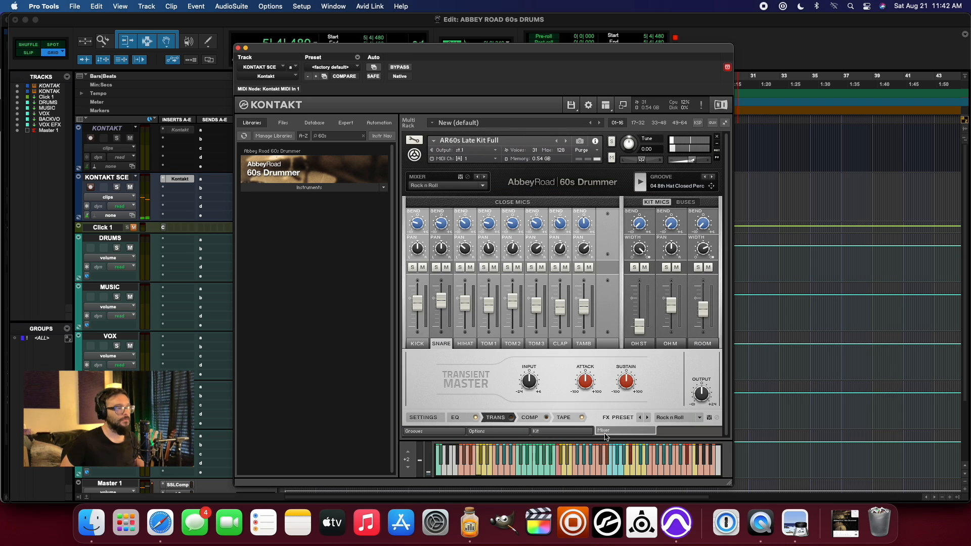
left_click(424, 268)
left_click(471, 268)
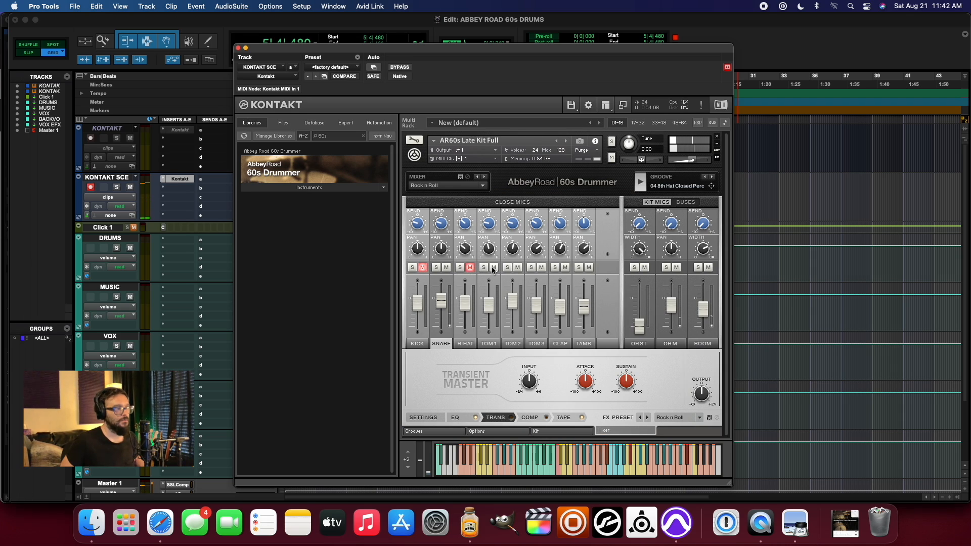
left_click(677, 267)
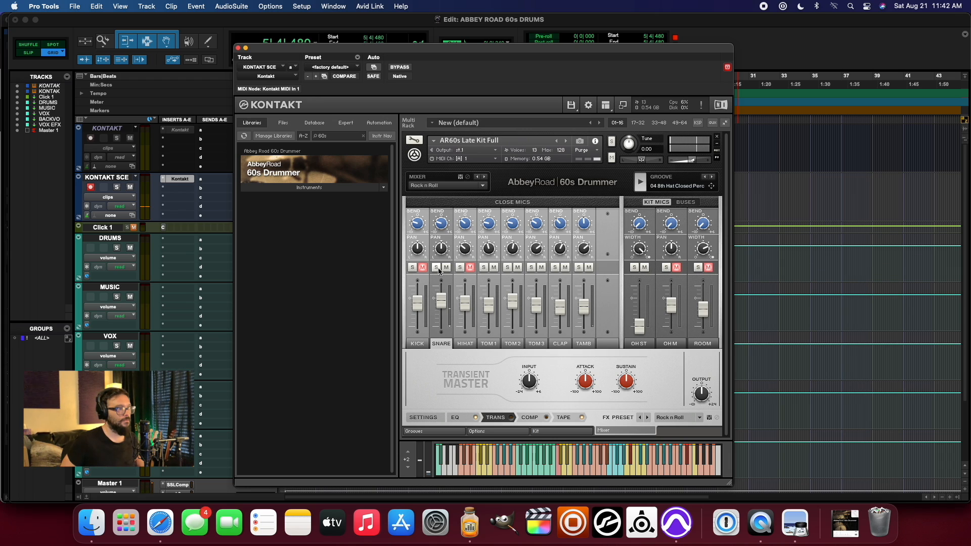
Assign the Towel articulation to the snare on note C1 and apply the change.
left_click(590, 432)
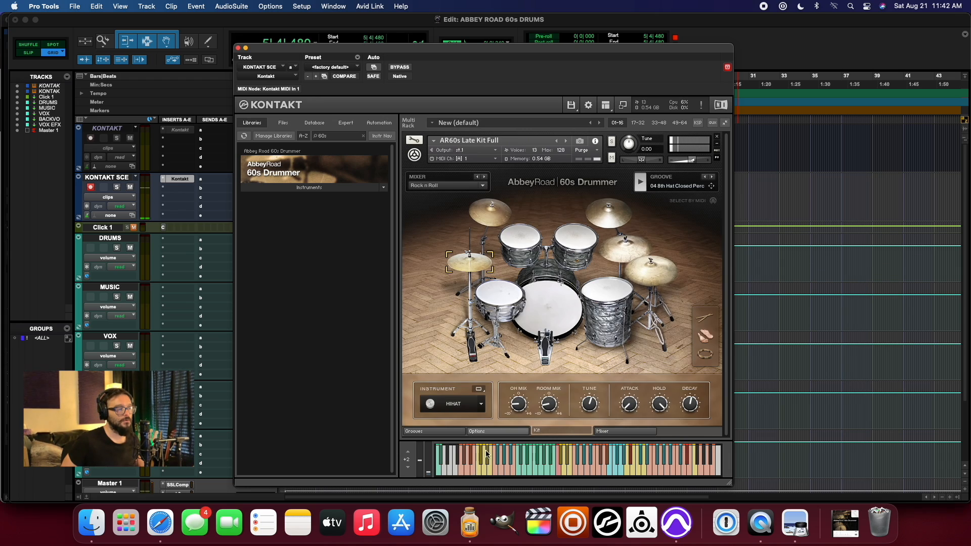
left_click(485, 431)
left_click(587, 309)
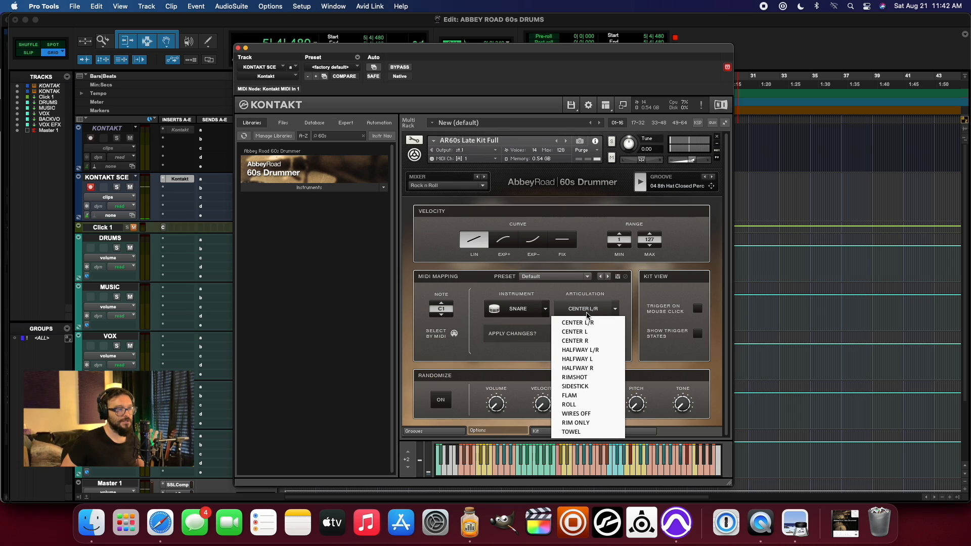
left_click(589, 316)
left_click(589, 313)
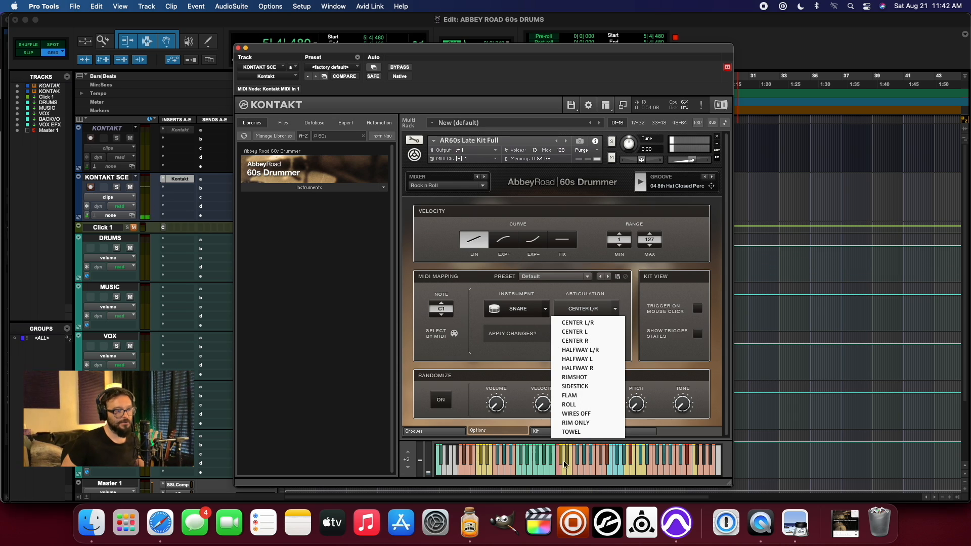
left_click(587, 428)
left_click(585, 334)
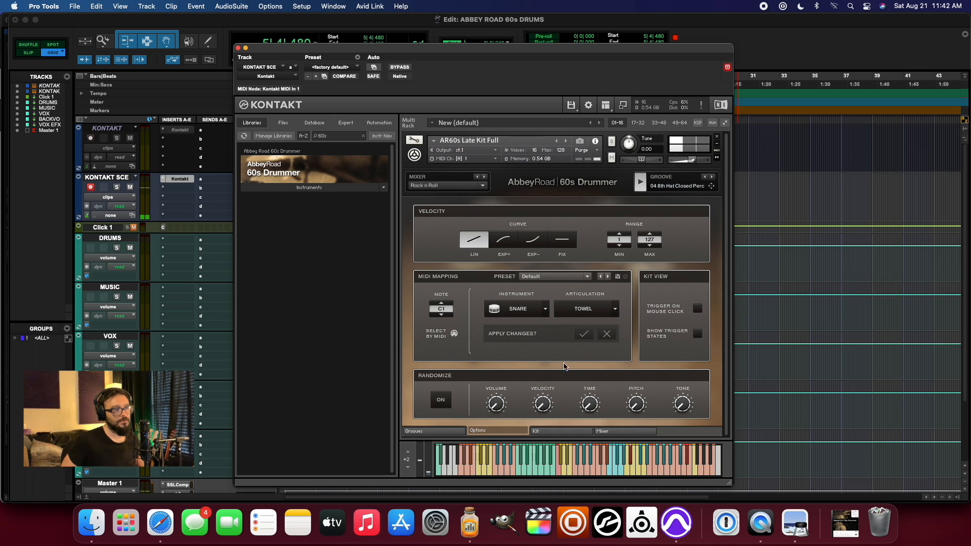
Switch the snare on note C1 to Center L/R for comparison, and reapply the Towel articulation.
left_click(590, 311)
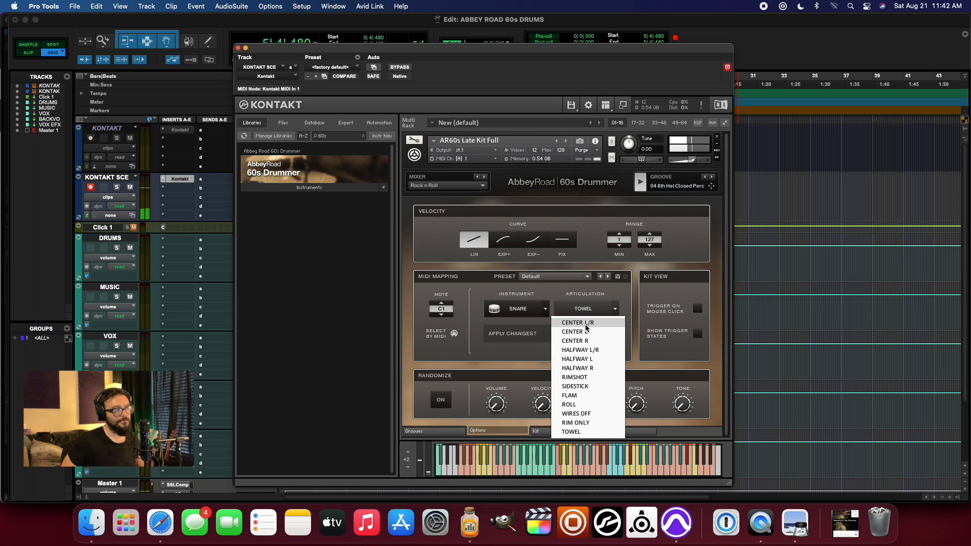
left_click(584, 324)
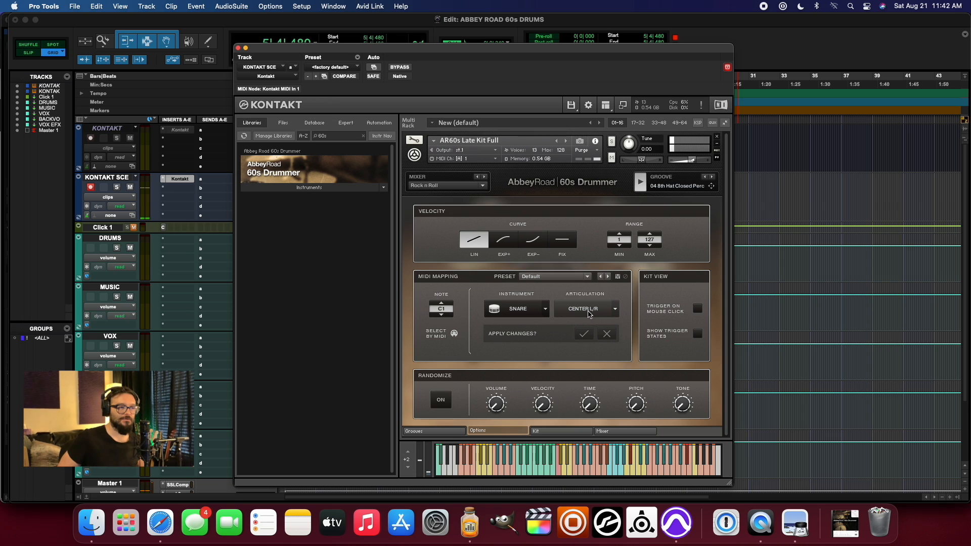
left_click(587, 313)
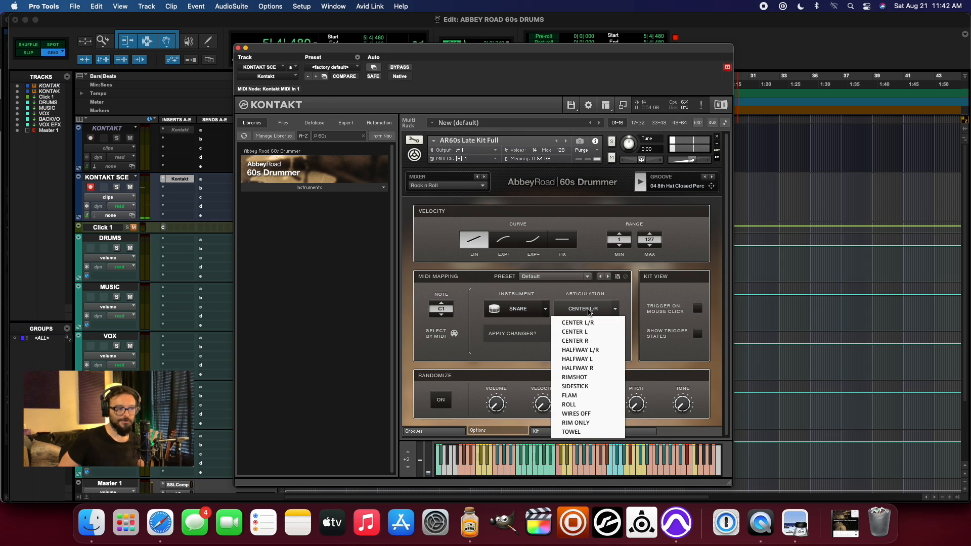
left_click(567, 434)
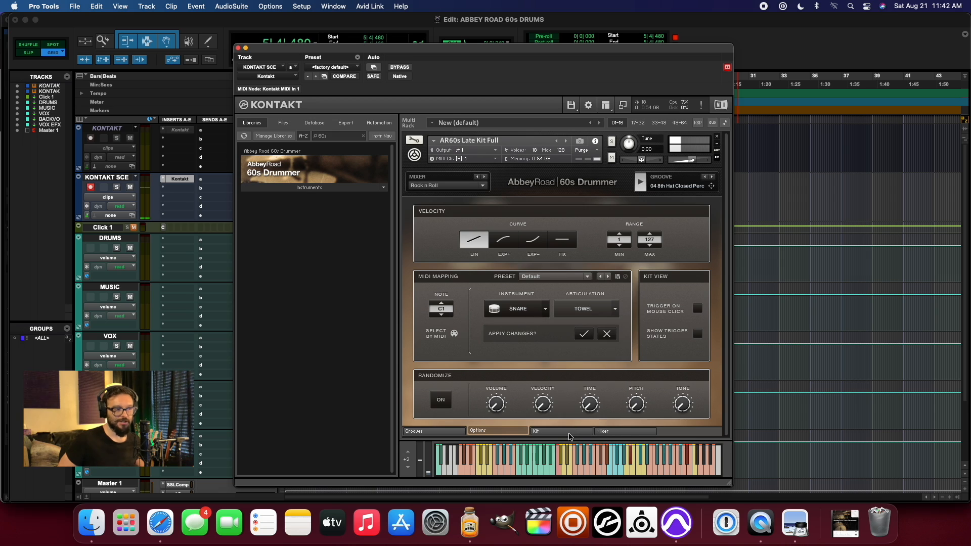
left_click(584, 333)
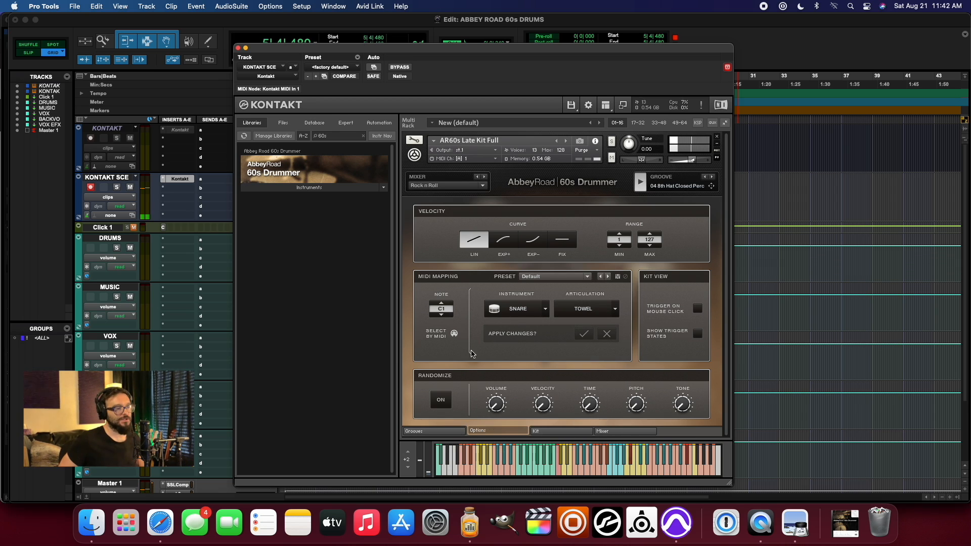
Unmute the kick close mic in the mixer and select the kick channel.
left_click(582, 433)
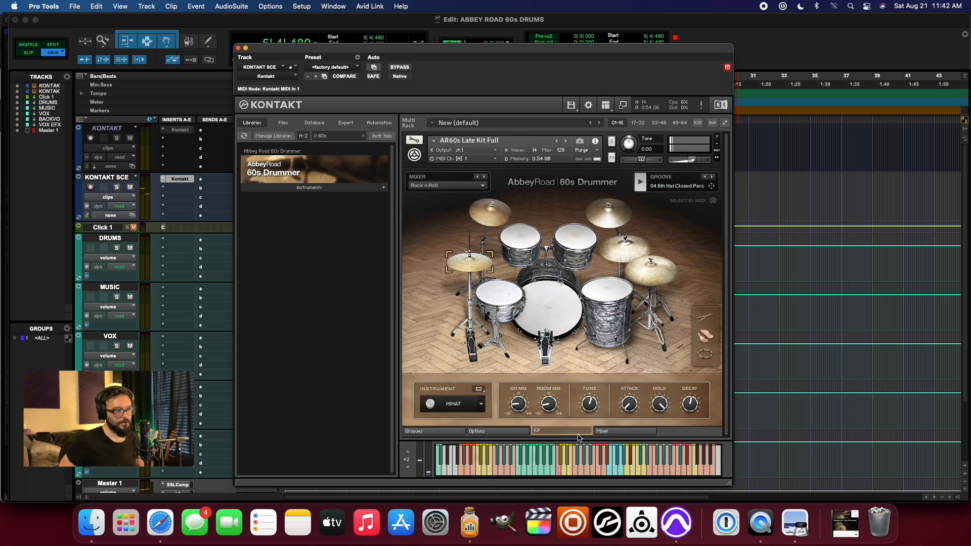
left_click(610, 433)
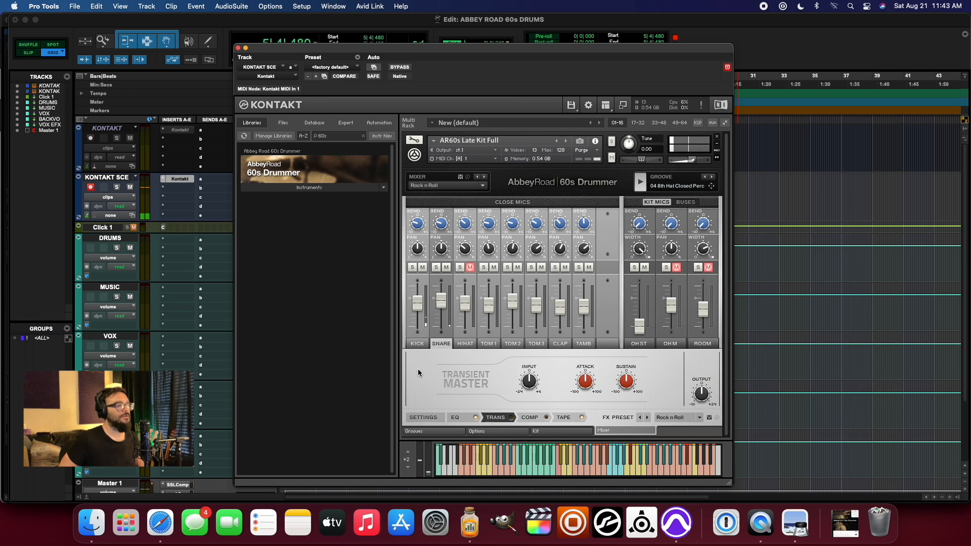
left_click(417, 344)
Map note C1 to the kick, trying the Rubber articulation and applying Felt.
left_click(561, 431)
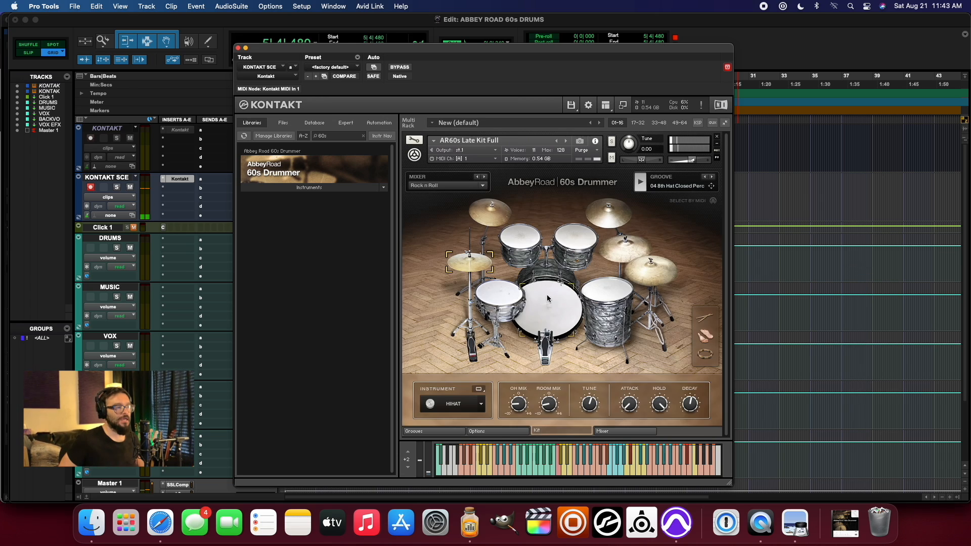
left_click(498, 431)
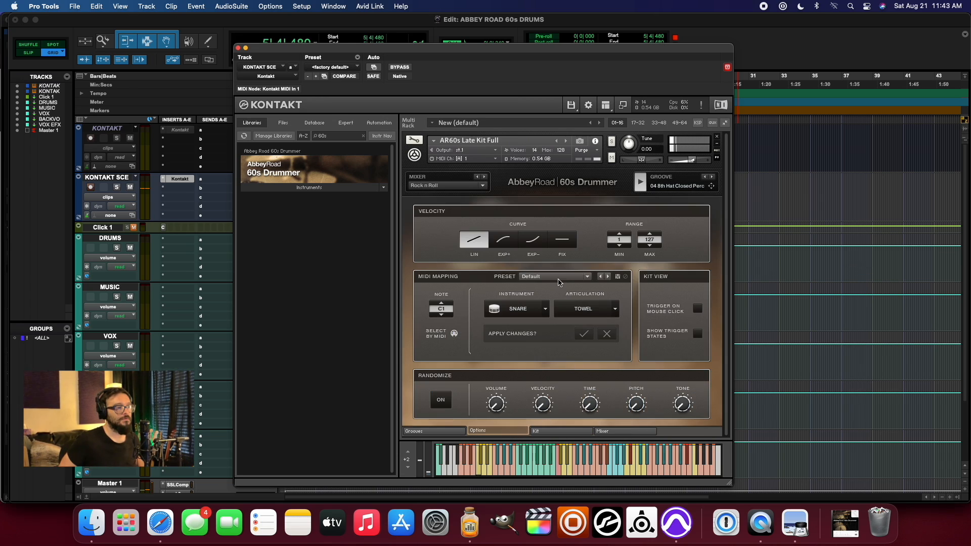
left_click(537, 306)
left_click(522, 320)
left_click(584, 310)
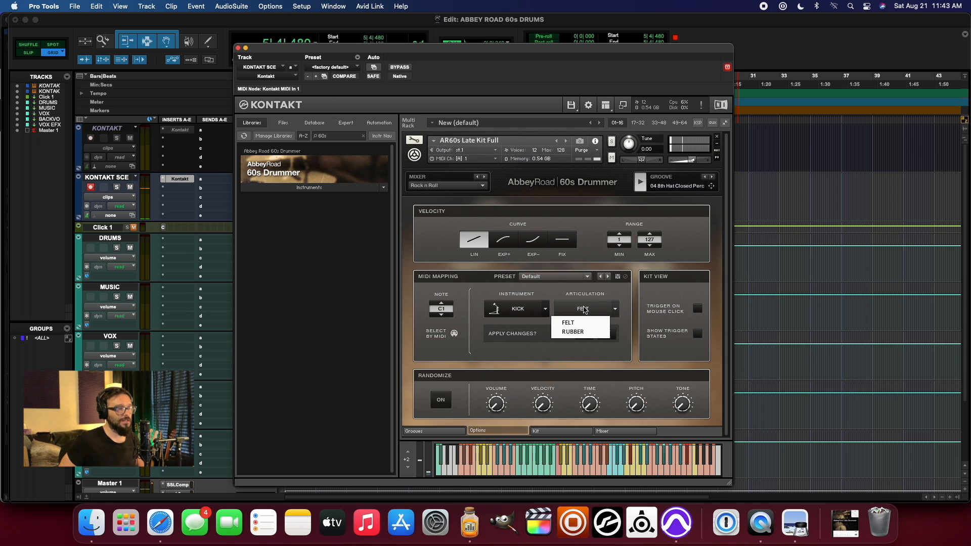
left_click(578, 332)
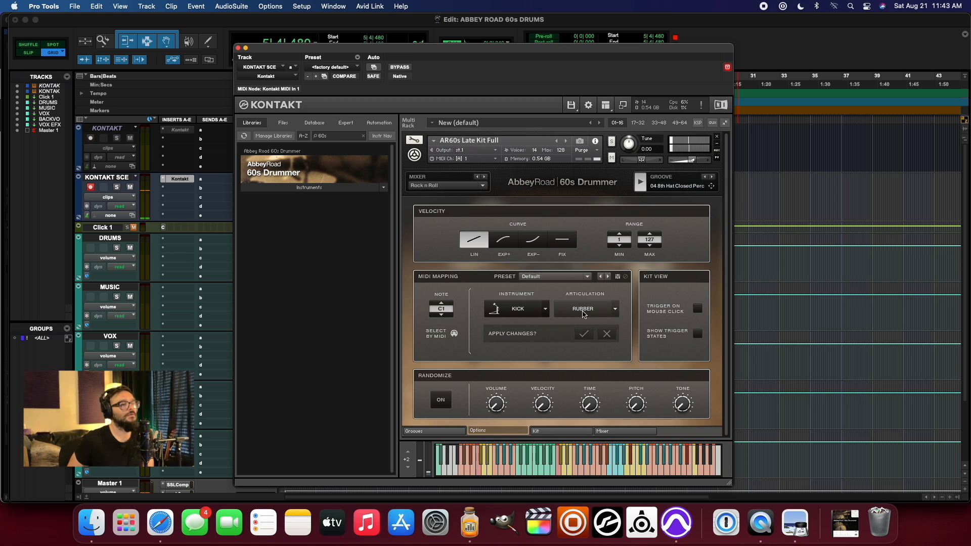
left_click(585, 313)
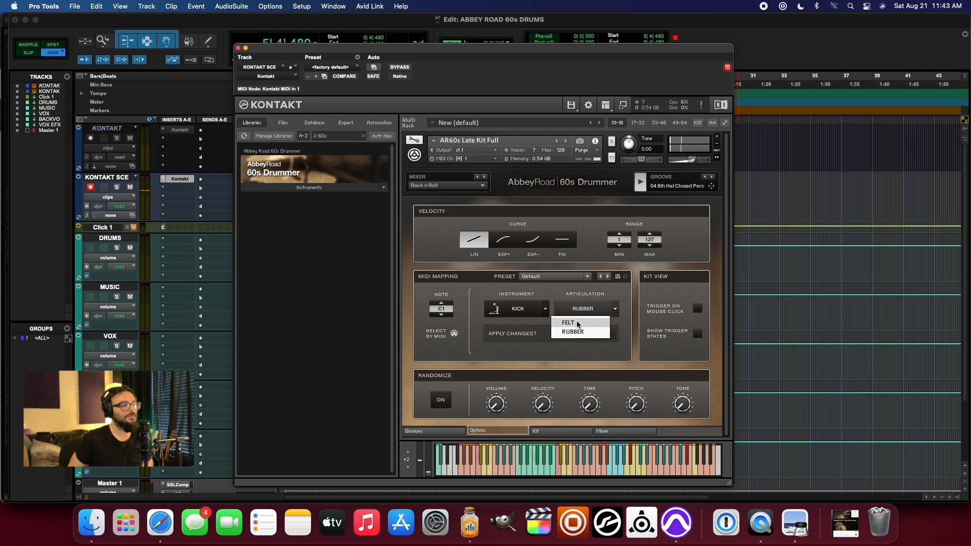
left_click(582, 329)
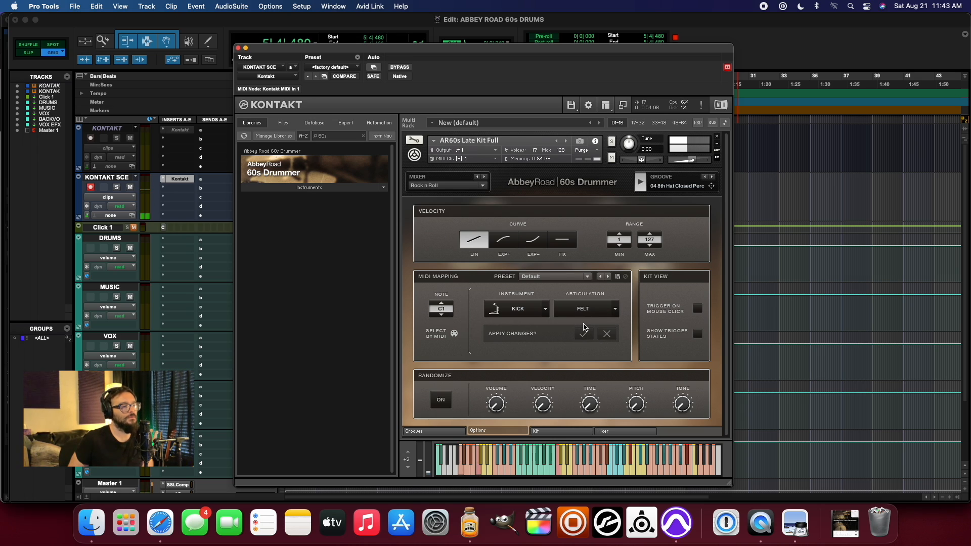
Try the snare's Towel articulation on note C1, and map the note back to the kick with Felt.
left_click(544, 309)
left_click(502, 331)
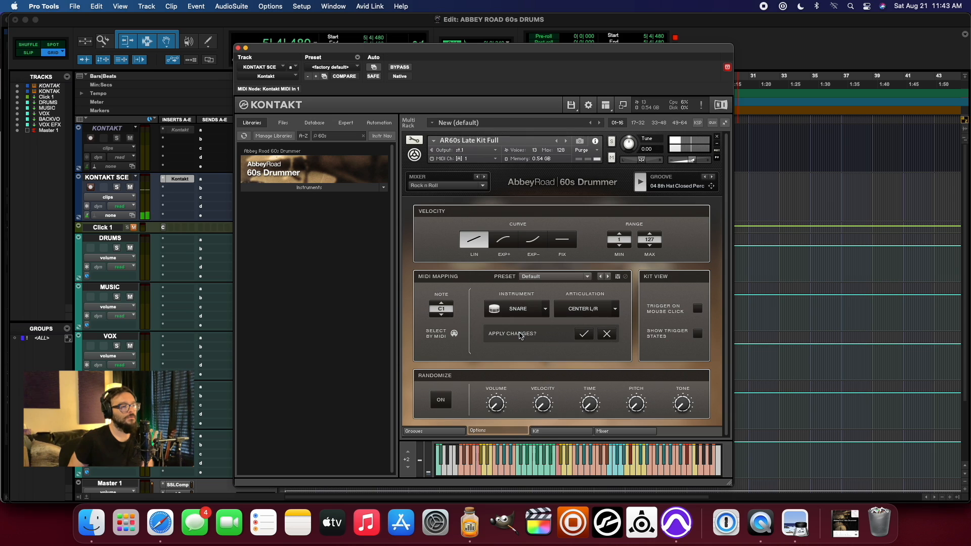
left_click(585, 310)
left_click(585, 433)
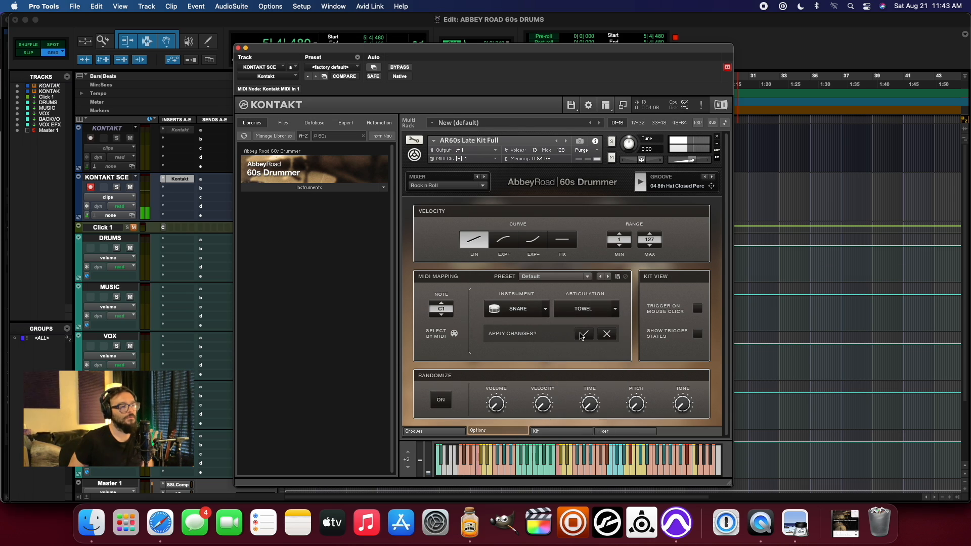
left_click(537, 312)
left_click(530, 322)
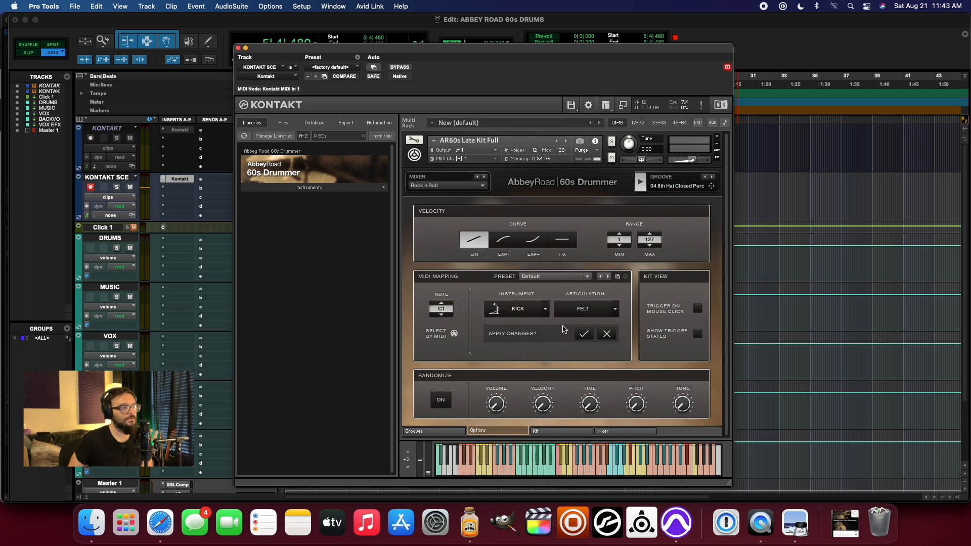
left_click(589, 335)
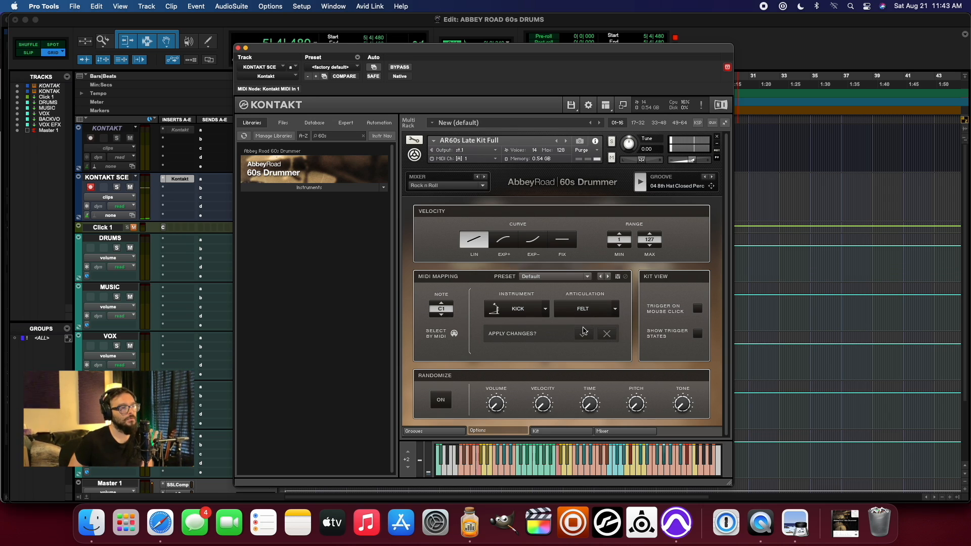
Compare the kick's Rubber articulation on note C1, and set it back to Felt.
left_click(583, 309)
left_click(583, 332)
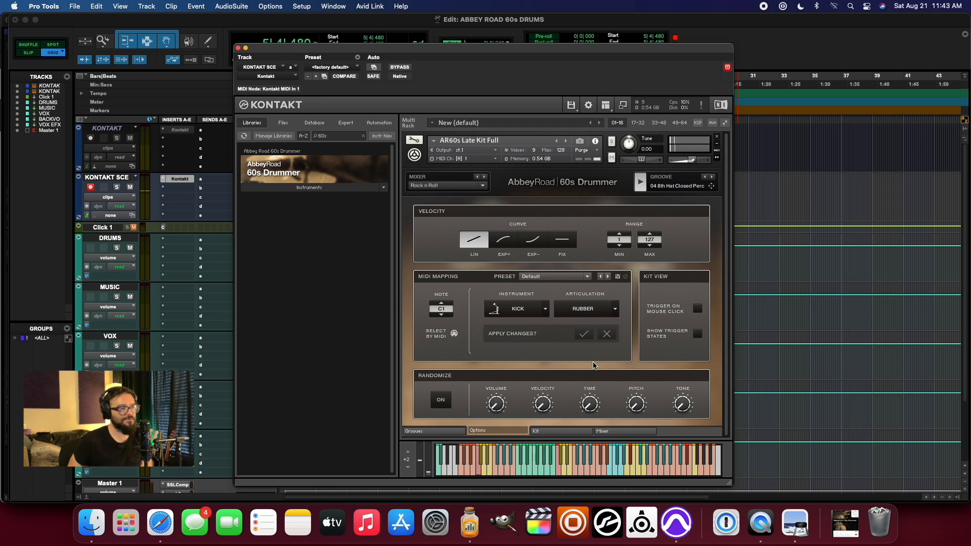
left_click(595, 310)
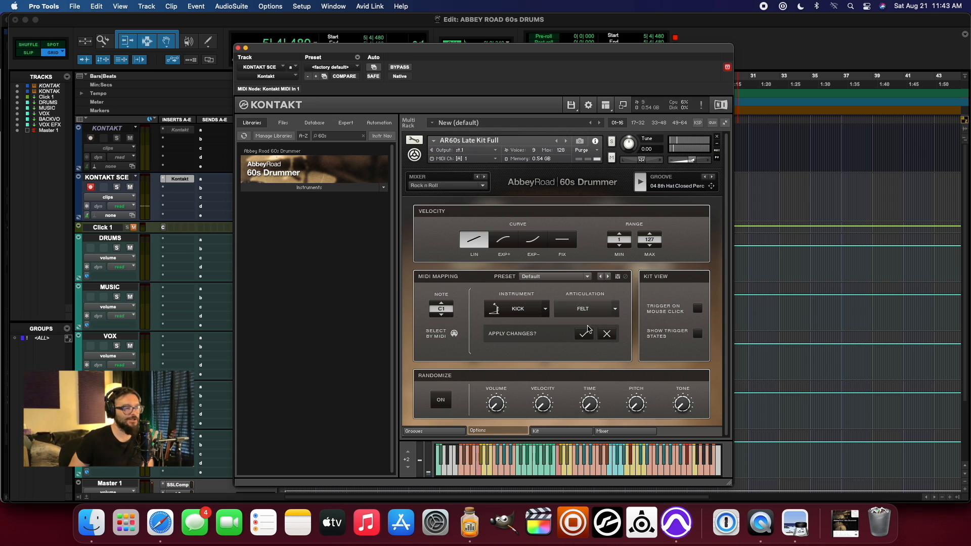
left_click(585, 334)
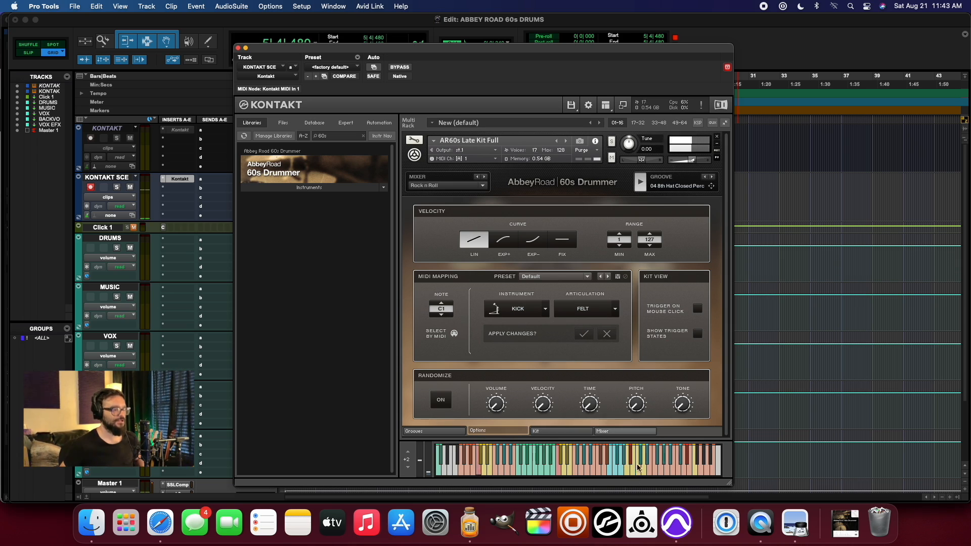
Try the Jazz mixer preset on the kit.
left_click(621, 433)
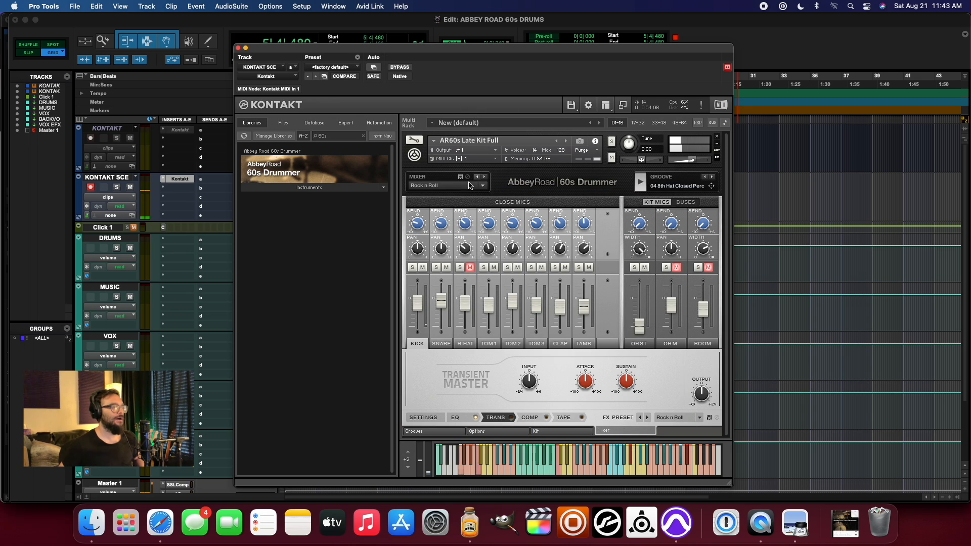
left_click(453, 186)
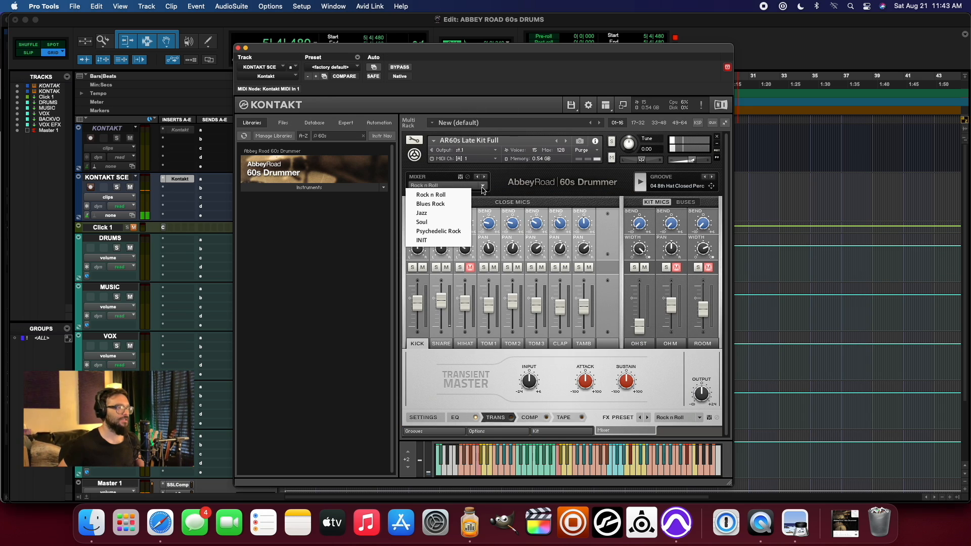
left_click(432, 214)
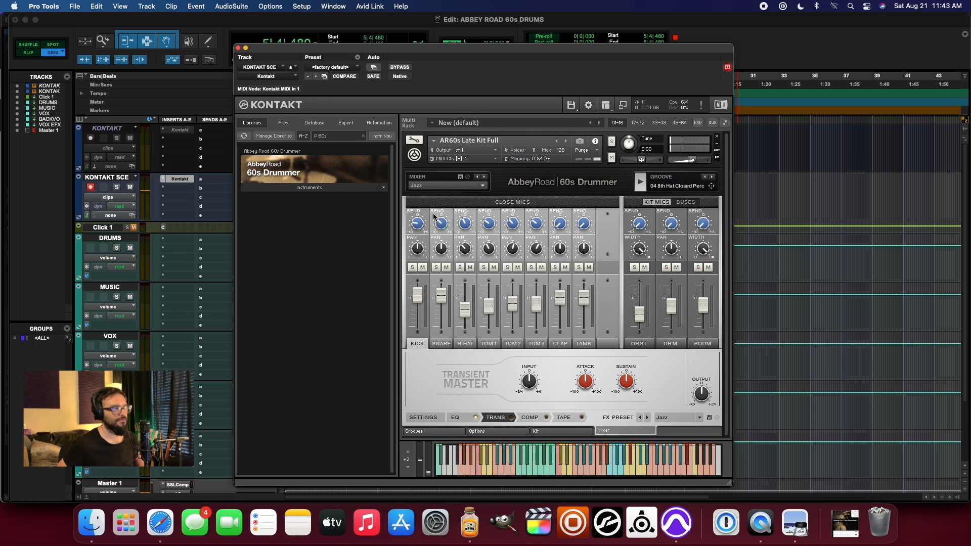
Load the Psychedelic Rock mixer preset for the kit.
left_click(482, 188)
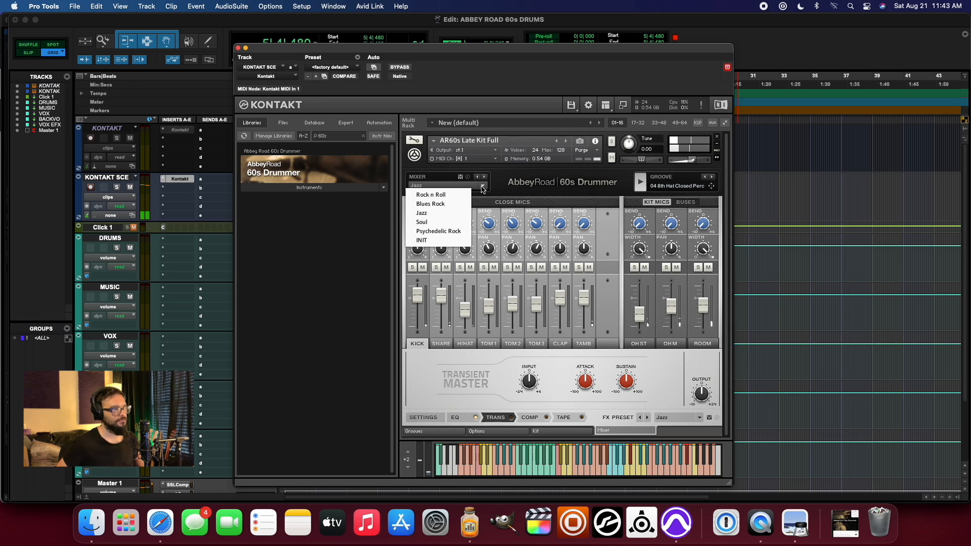
left_click(430, 235)
left_click(483, 187)
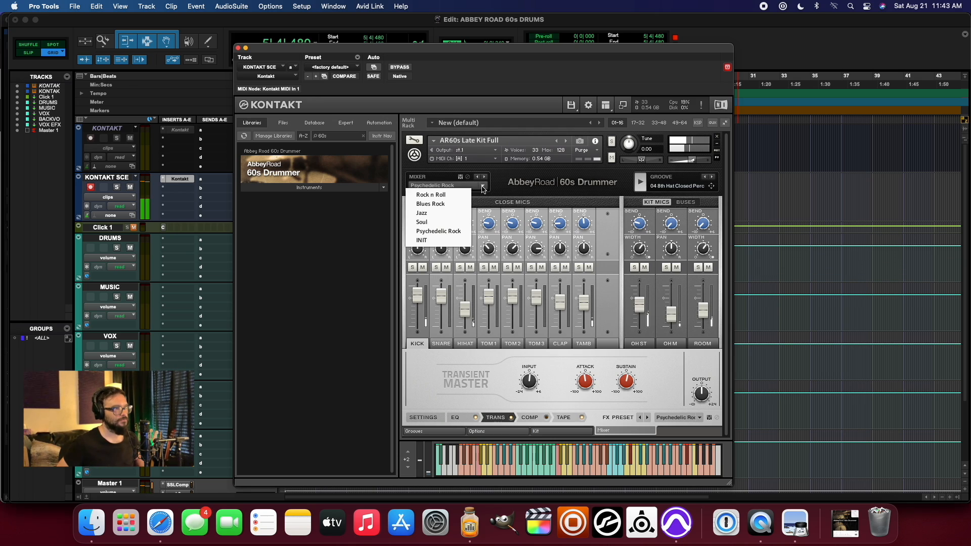
left_click(438, 232)
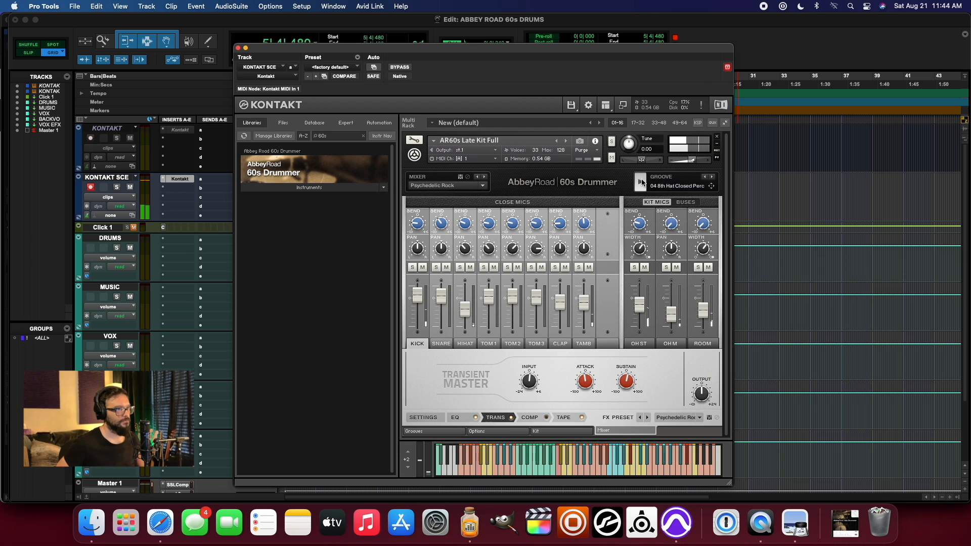
Change the groove to 06 8th Hat Closed Perc and show the kit's velocity and MIDI mapping options.
left_click(712, 177)
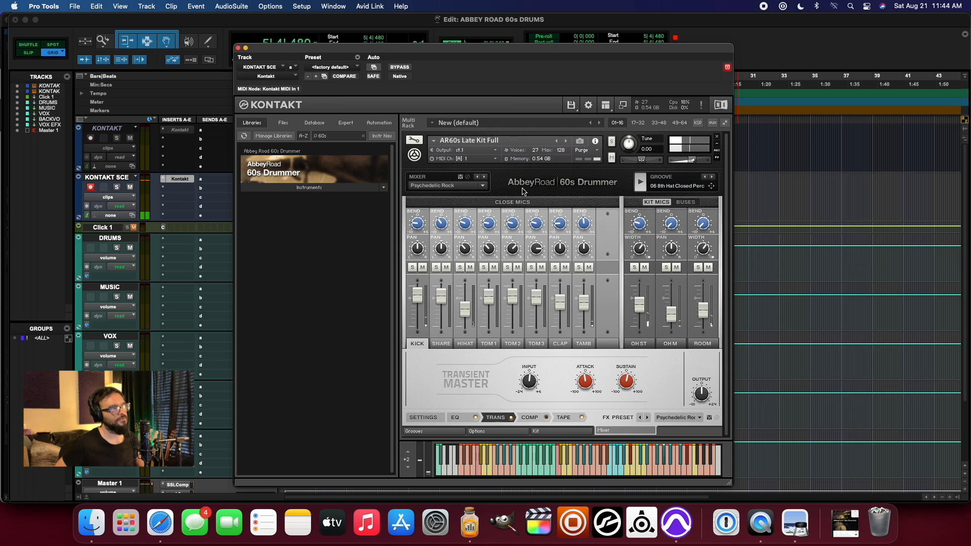
left_click(504, 431)
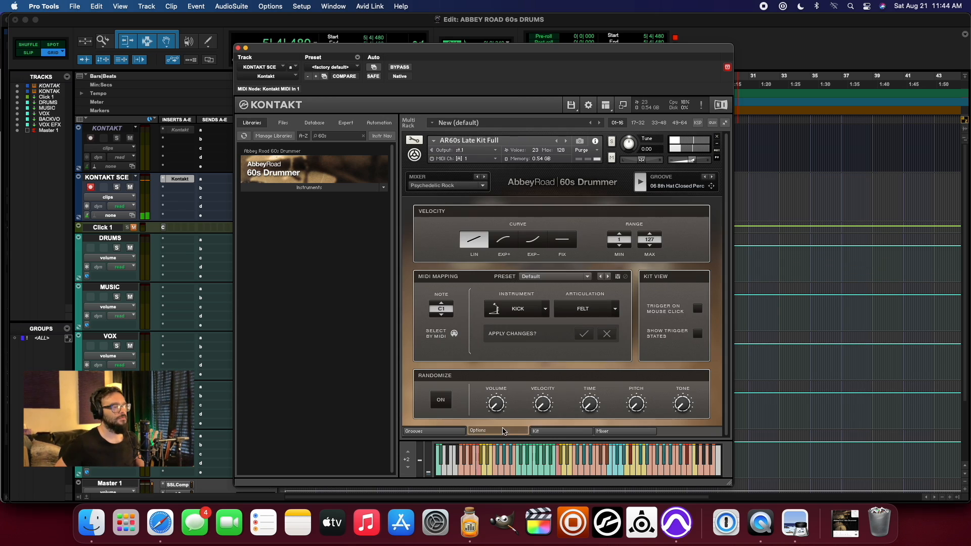
left_click(531, 315)
left_click(445, 316)
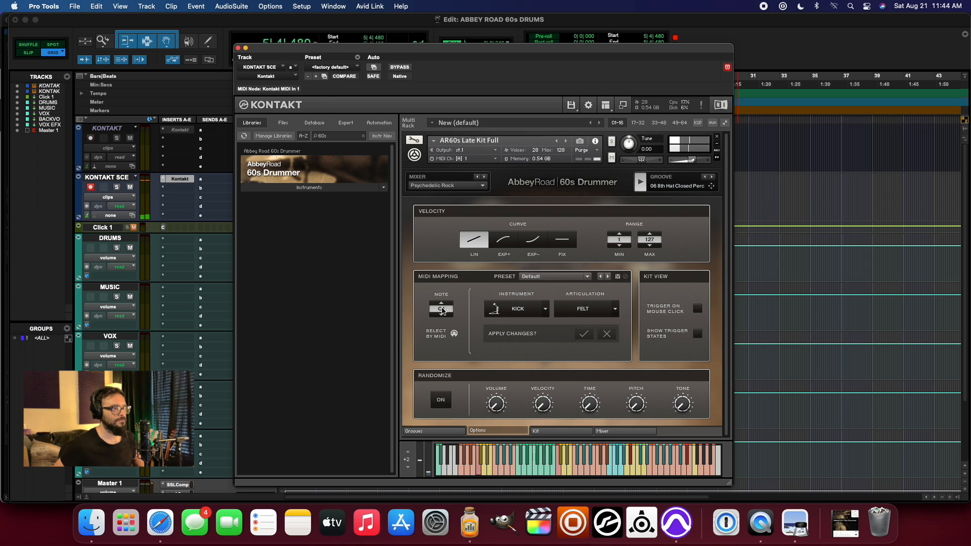
scroll(445, 313, "up", 1)
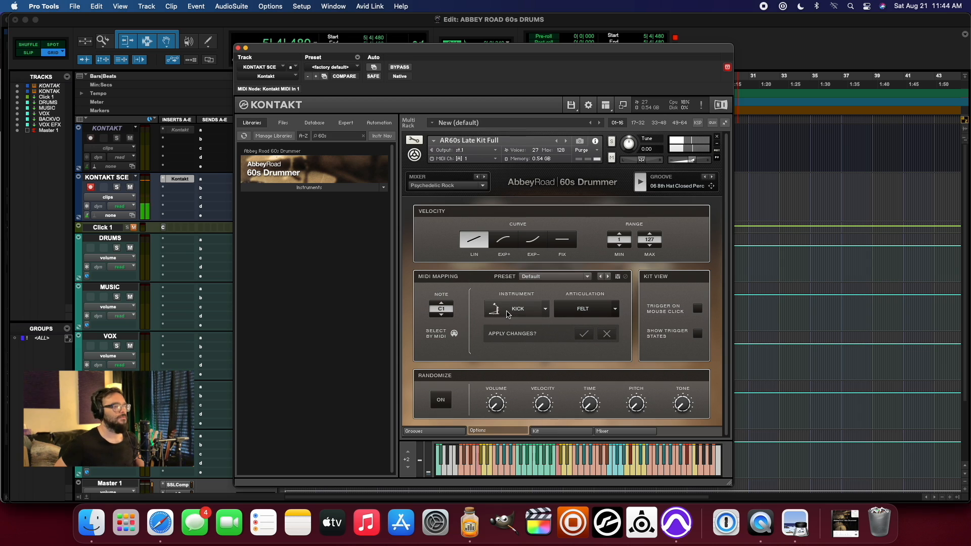
left_click(489, 315)
left_click(482, 291)
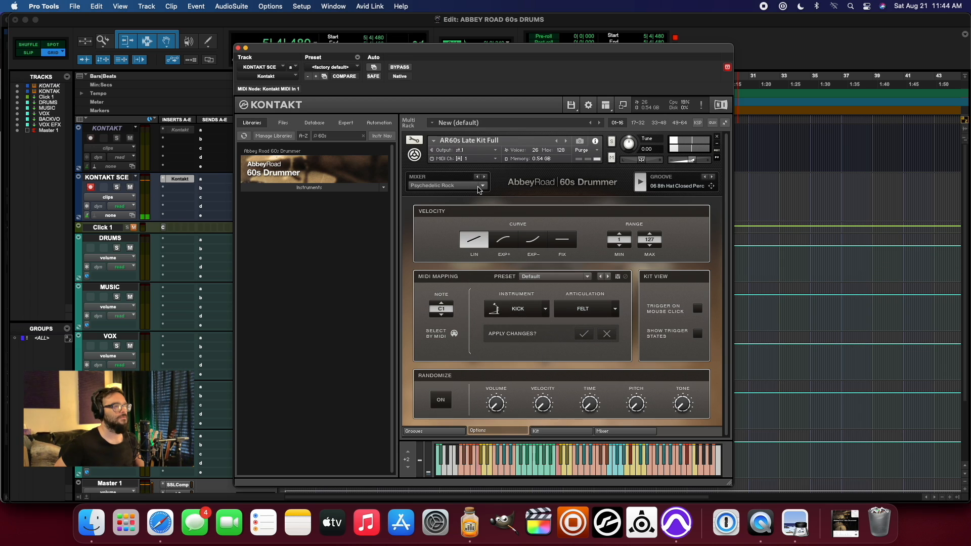
left_click(541, 431)
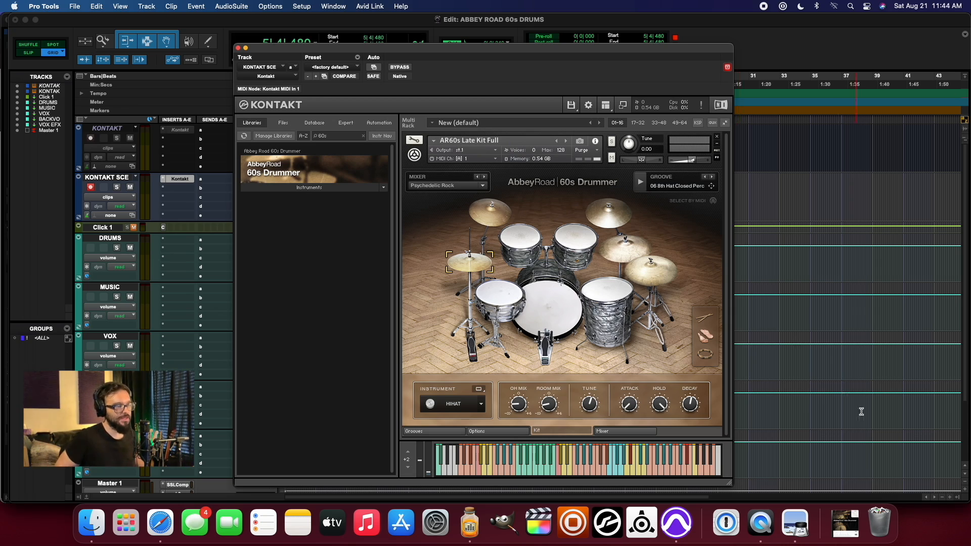
In the kit's MIDI mapping options, try the Snare instrument on note C1 and look through its articulations.
left_click(503, 434)
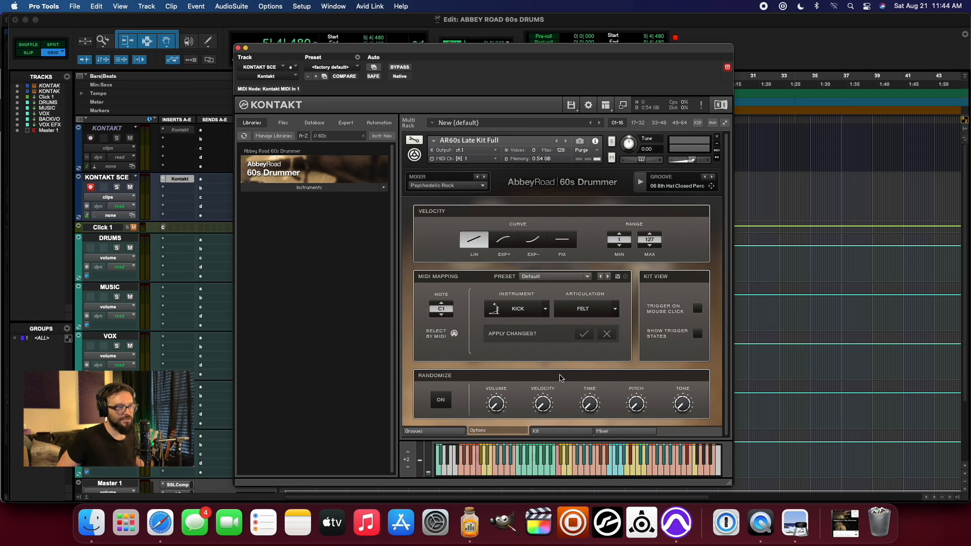
left_click(523, 309)
left_click(513, 331)
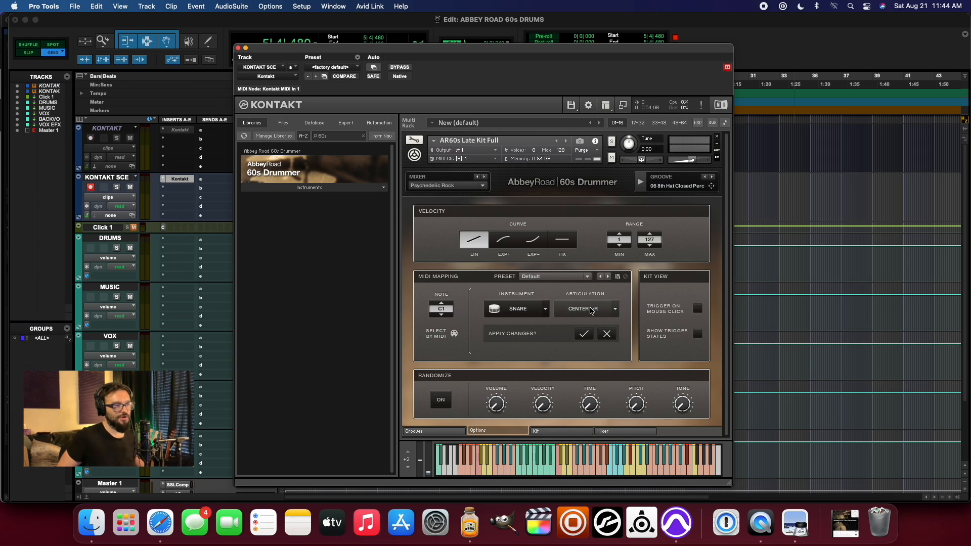
left_click(590, 308)
left_click(524, 310)
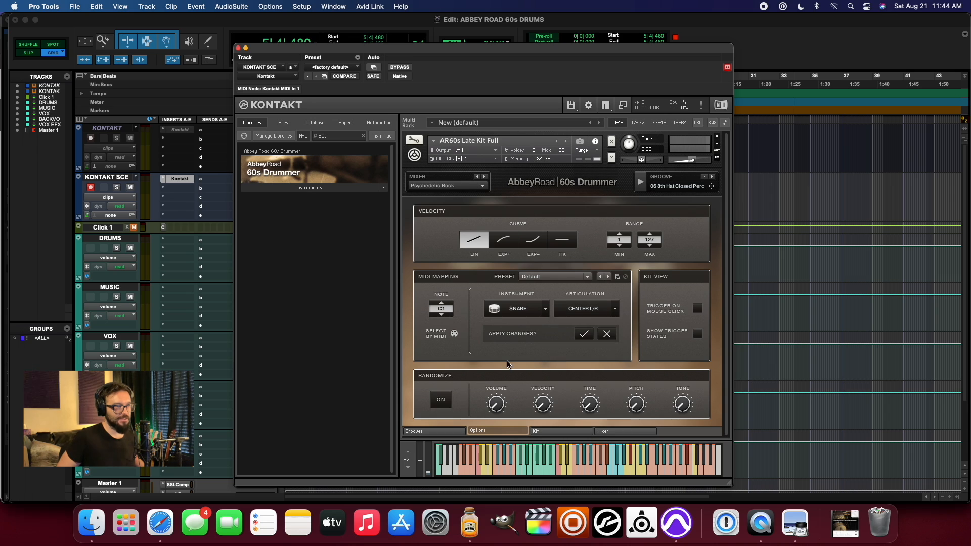
Try Tom 1 as the instrument on note C1 and look through its articulations and the other available instruments.
left_click(524, 309)
left_click(513, 350)
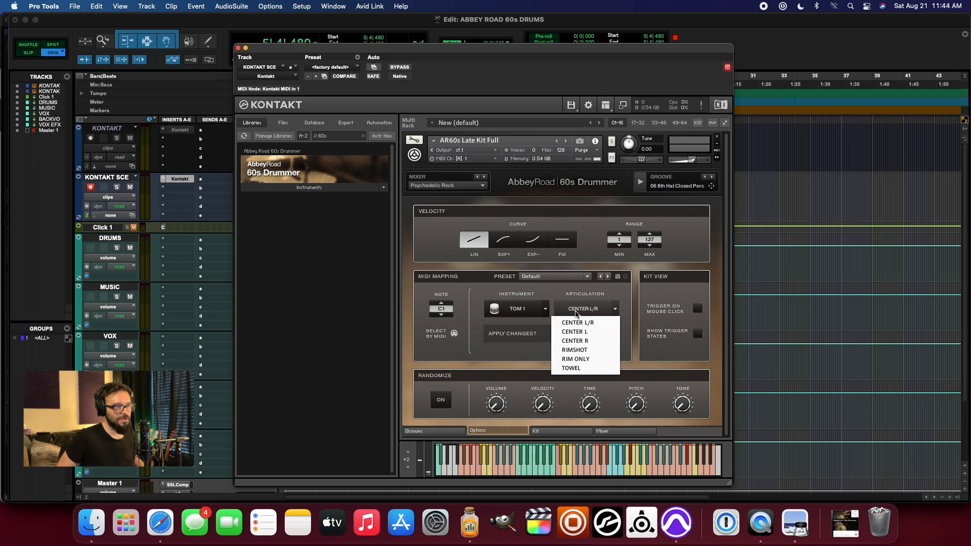
left_click(524, 309)
left_click(525, 310)
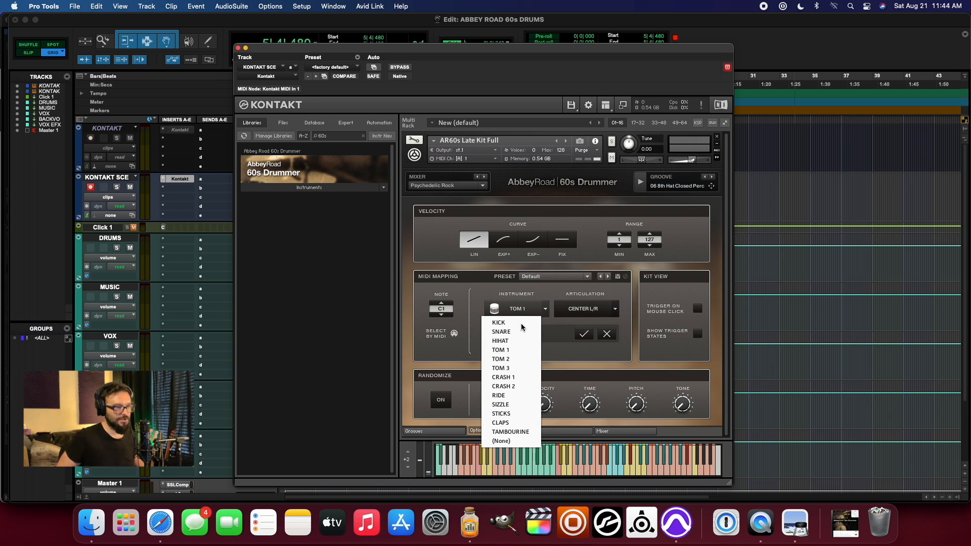
left_click(468, 359)
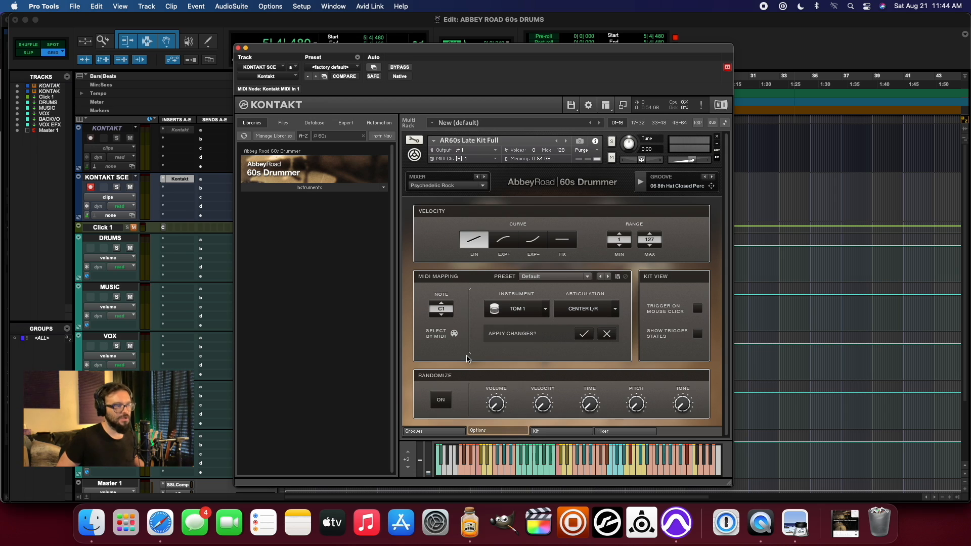
Map note C1 to the snare's Center L/R articulation, apply the change, and play the groove.
left_click(529, 313)
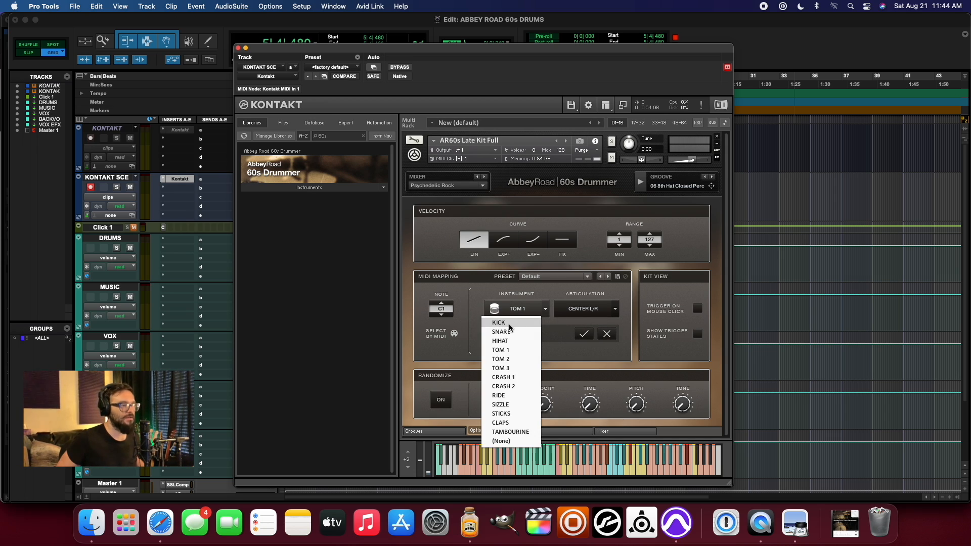
left_click(509, 324)
left_click(527, 309)
left_click(520, 333)
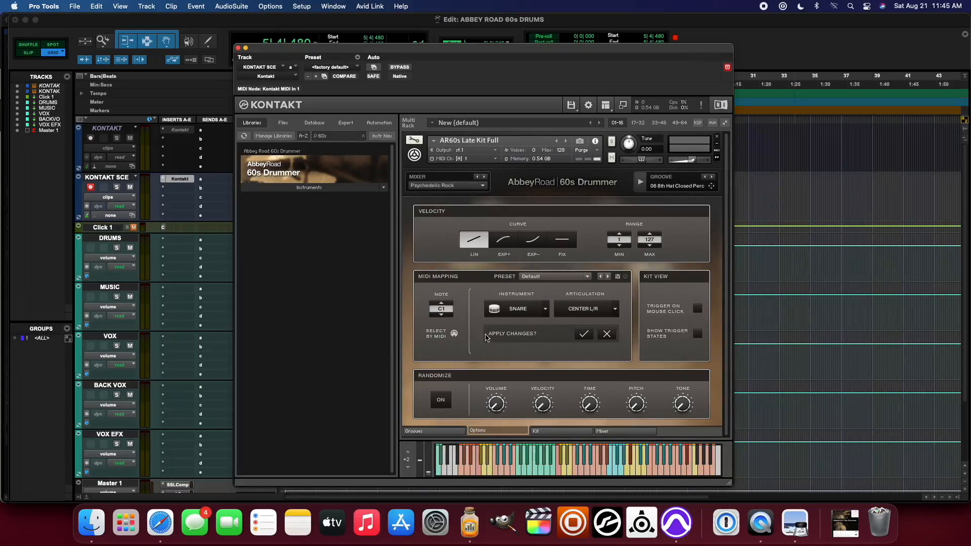
left_click(513, 318)
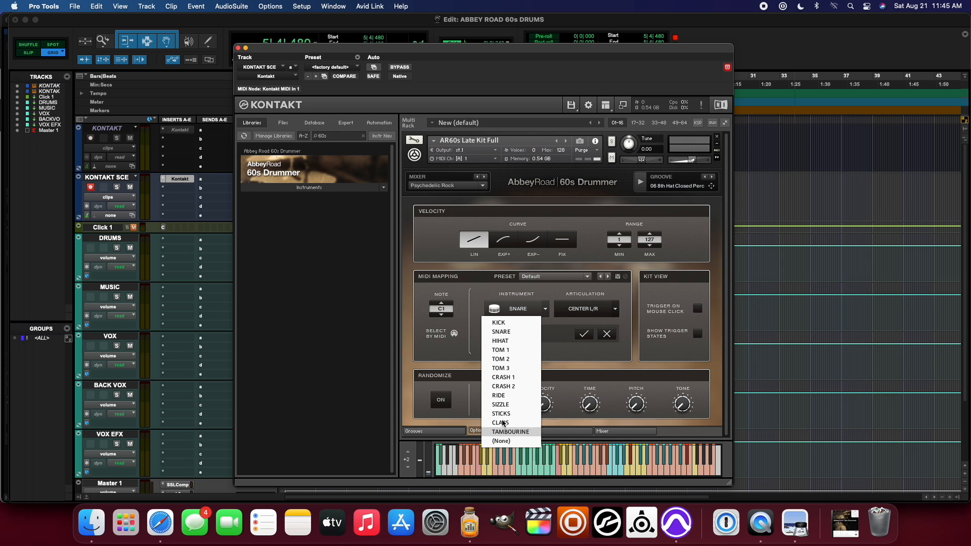
left_click(585, 342)
key("space")
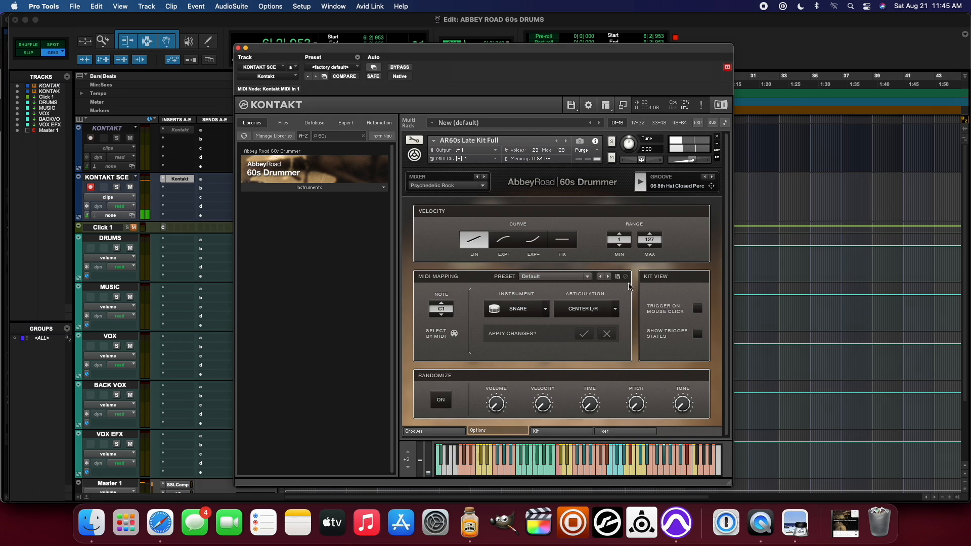
Set the snare articulation on note C1 to Towel.
left_click(533, 309)
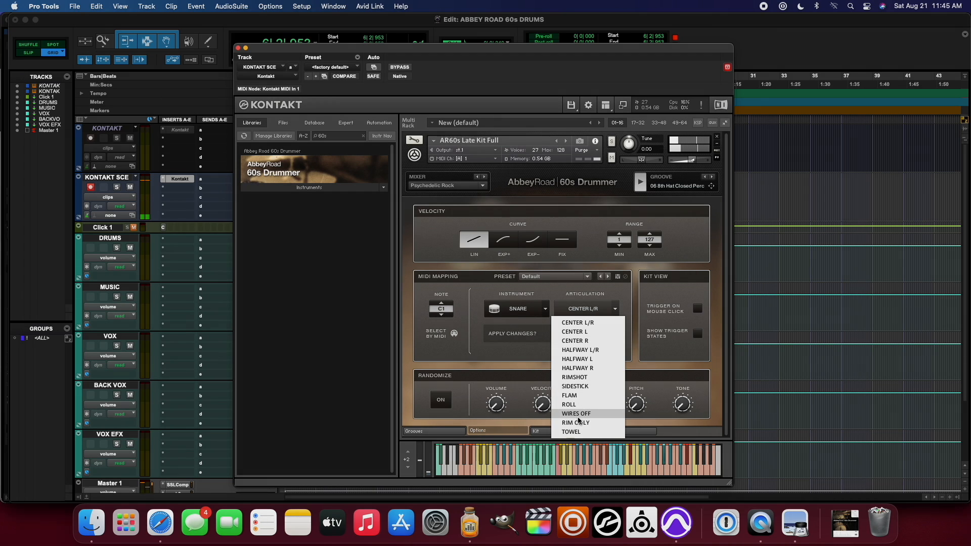
left_click(577, 431)
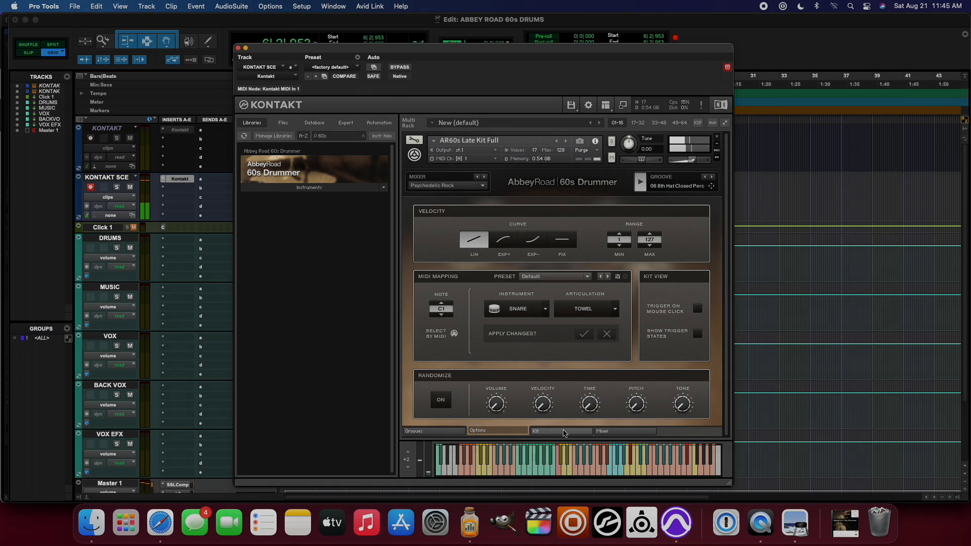
Turn down the sustain of the kick's Transient Master in the kit mixer.
left_click(572, 430)
left_click(614, 431)
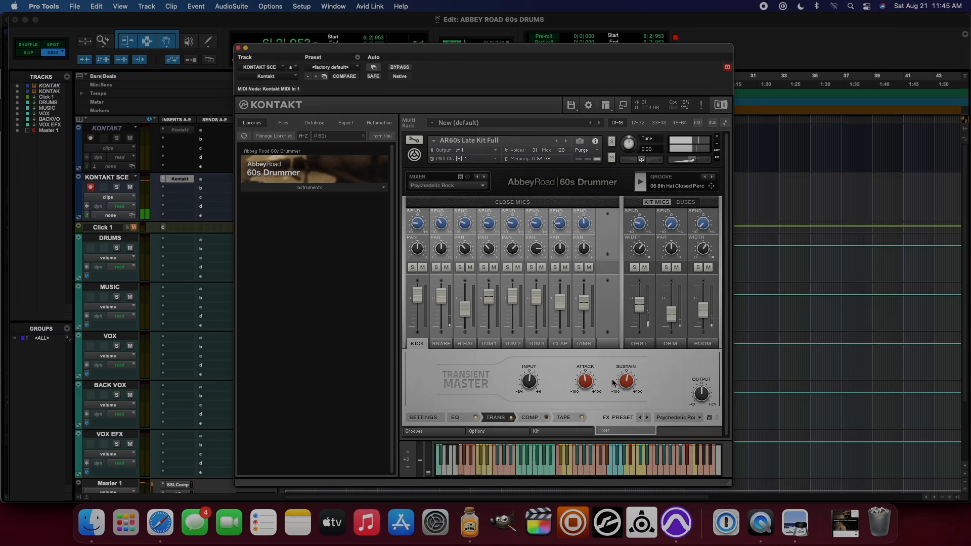
left_click_drag(626, 381, 626, 392)
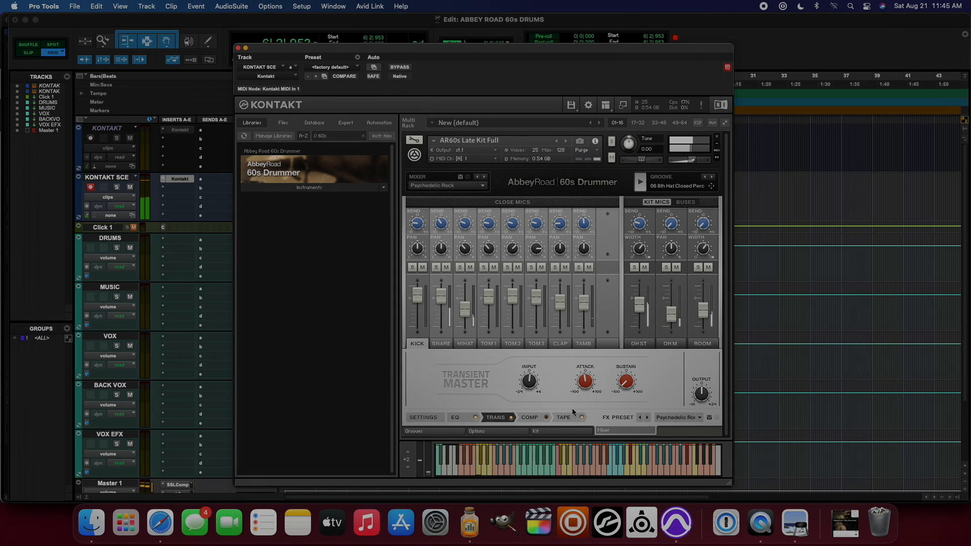
Examine the kick's tape saturator and its mic mix and FX routing settings, plus the snare's mic settings.
left_click(558, 418)
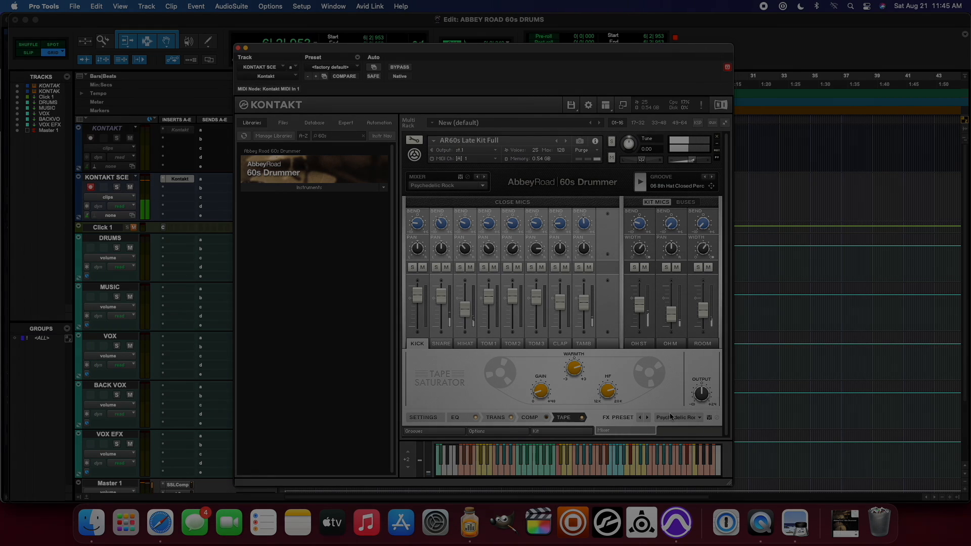
left_click(424, 419)
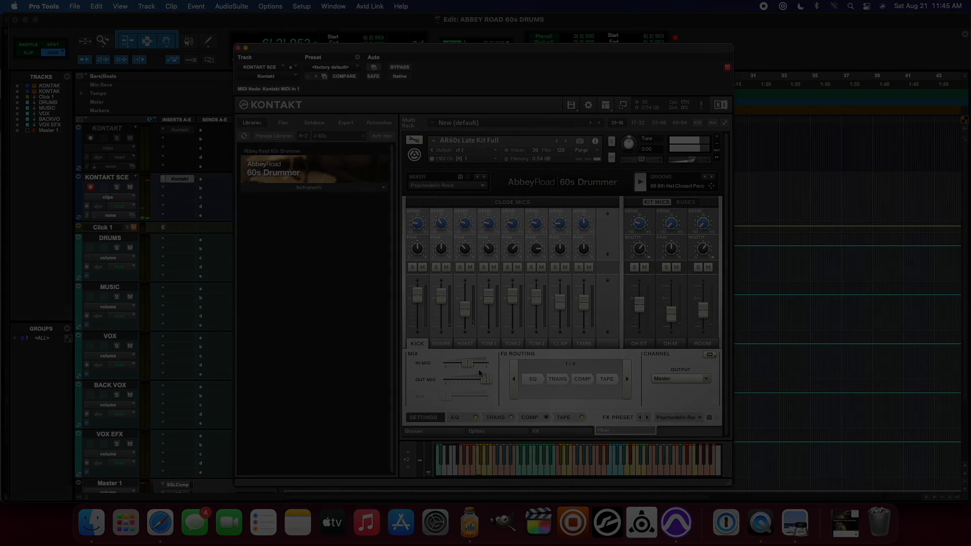
left_click(450, 345)
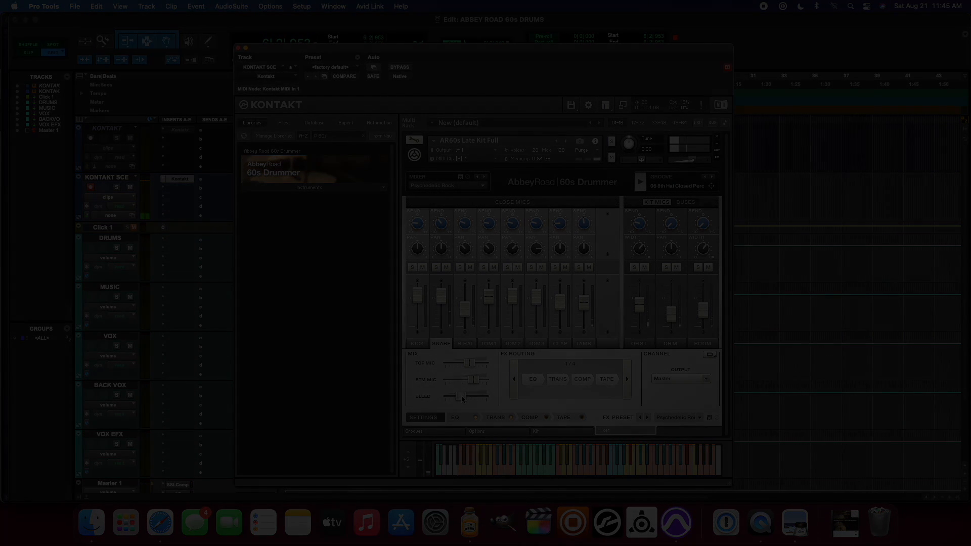